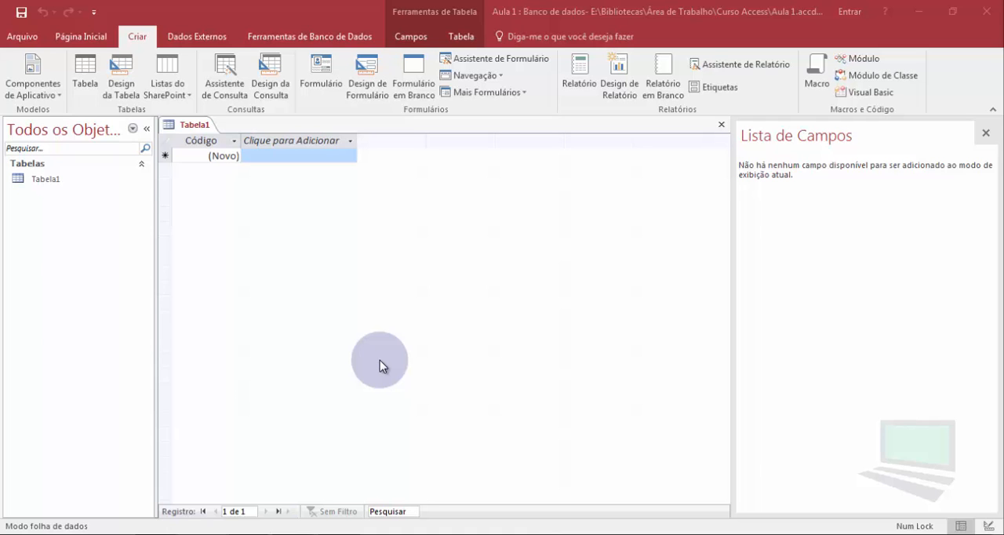
# - Examine the view modes offered for Tabela1, datasheet and design, without switching the view
pyautogui.click(184, 126)
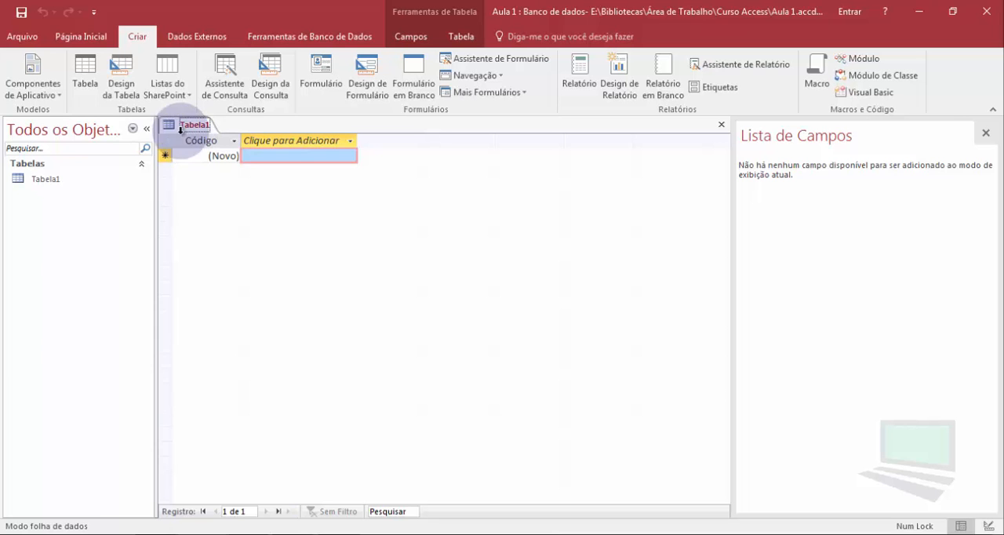
pyautogui.click(87, 42)
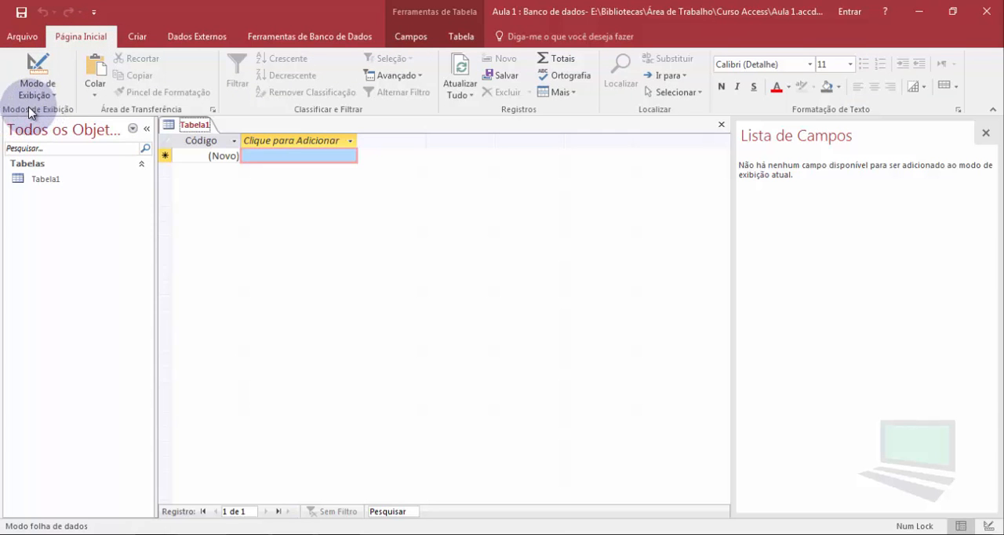
pyautogui.click(423, 38)
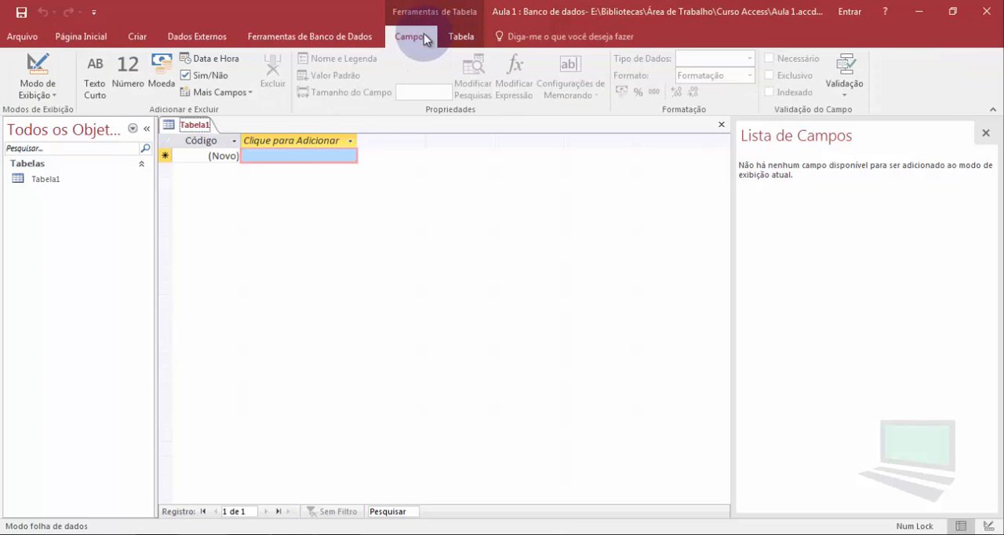
pyautogui.click(38, 92)
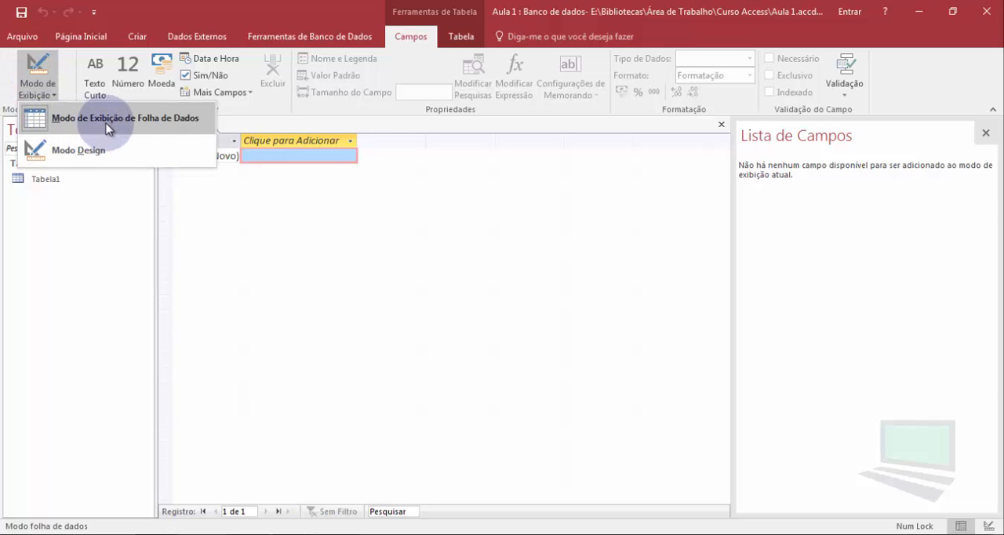
pyautogui.click(314, 283)
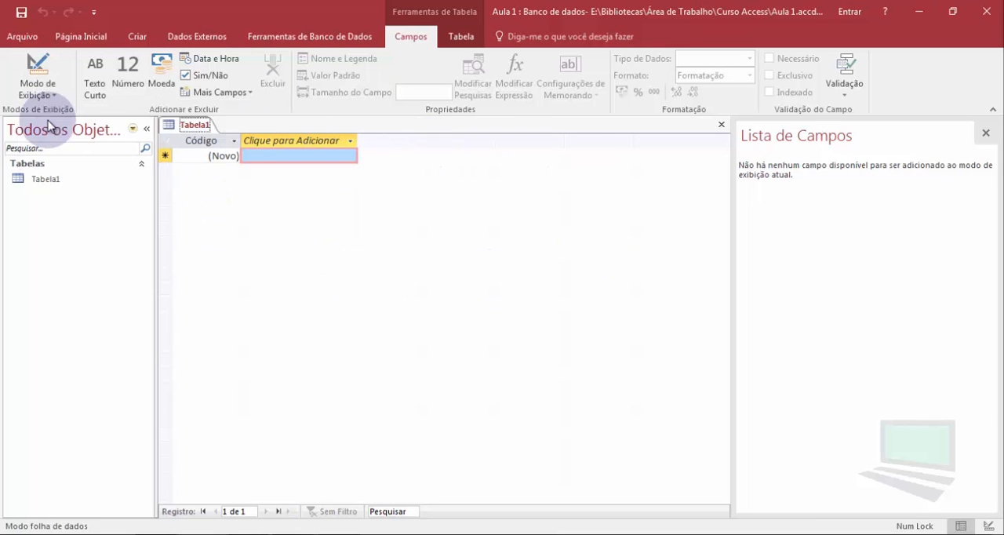
pyautogui.click(35, 88)
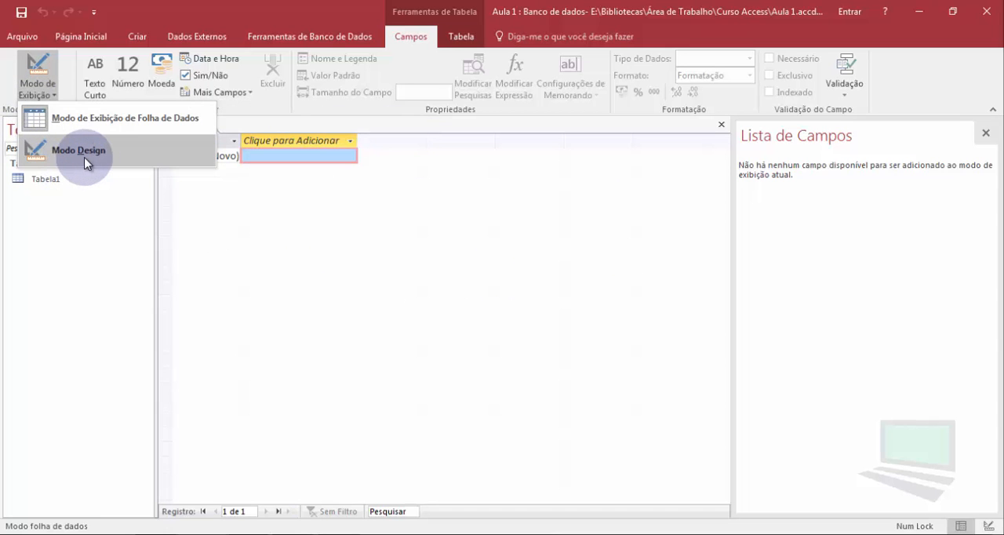
pyautogui.click(375, 249)
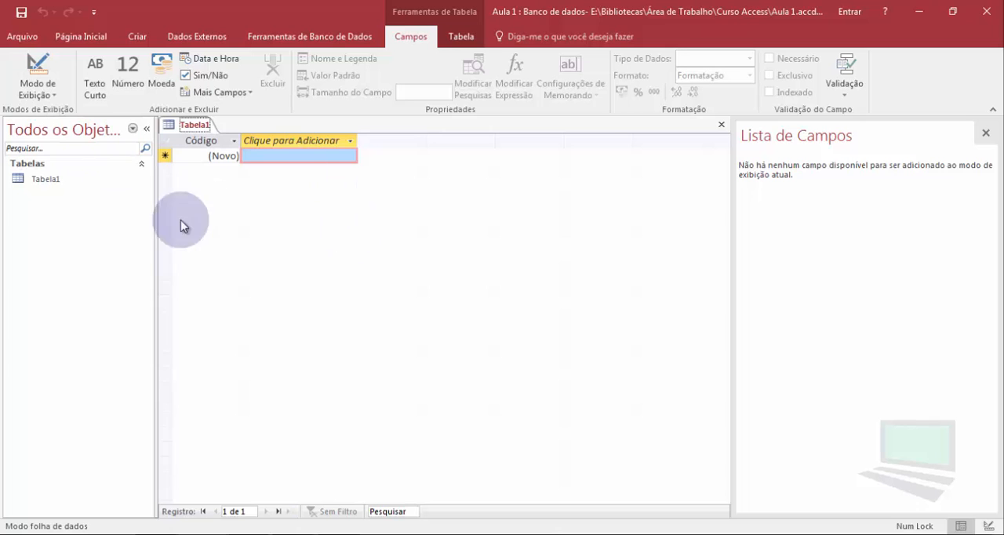
pyautogui.click(49, 97)
pyautogui.click(487, 270)
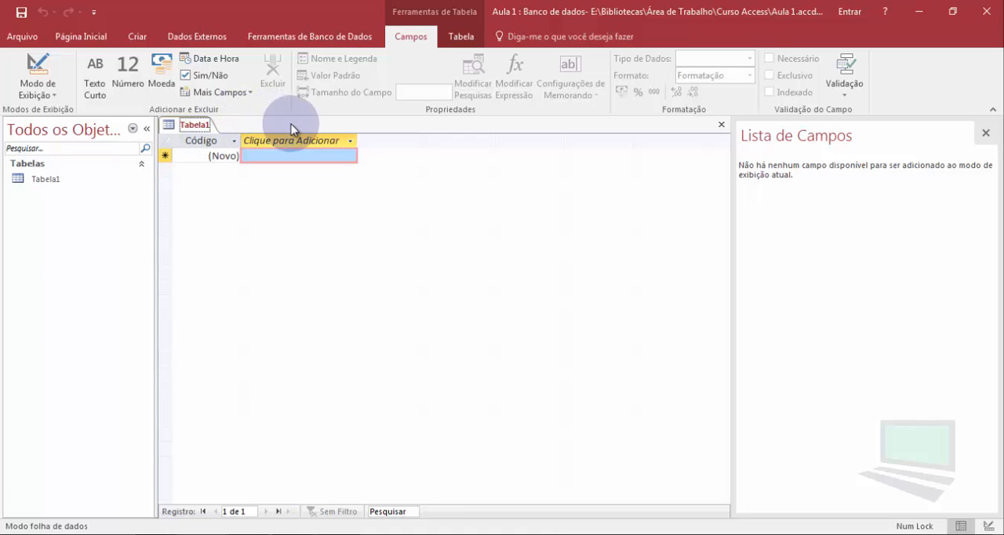
# - Add a Texto Curto field named "Nome do Cliente" after the Código field
pyautogui.click(196, 142)
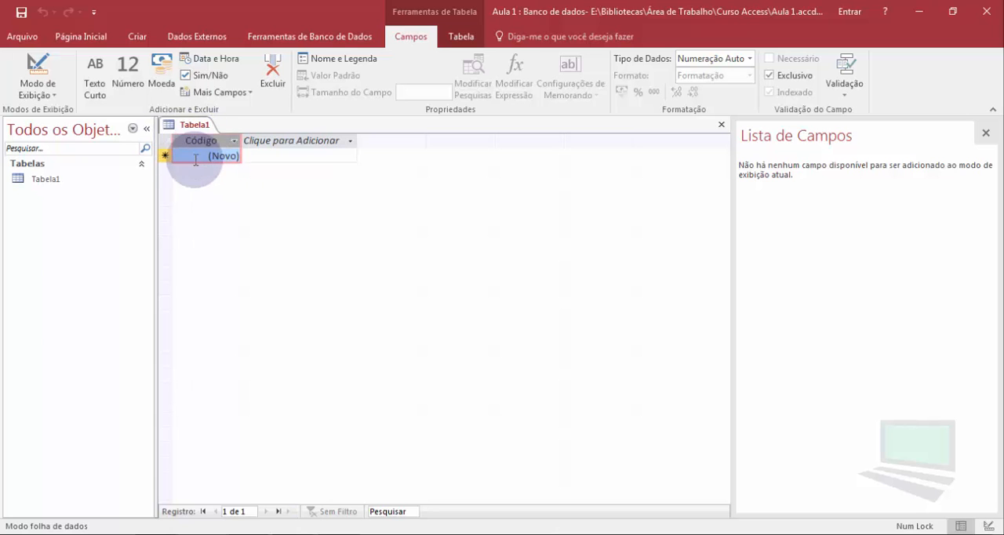
pyautogui.click(283, 146)
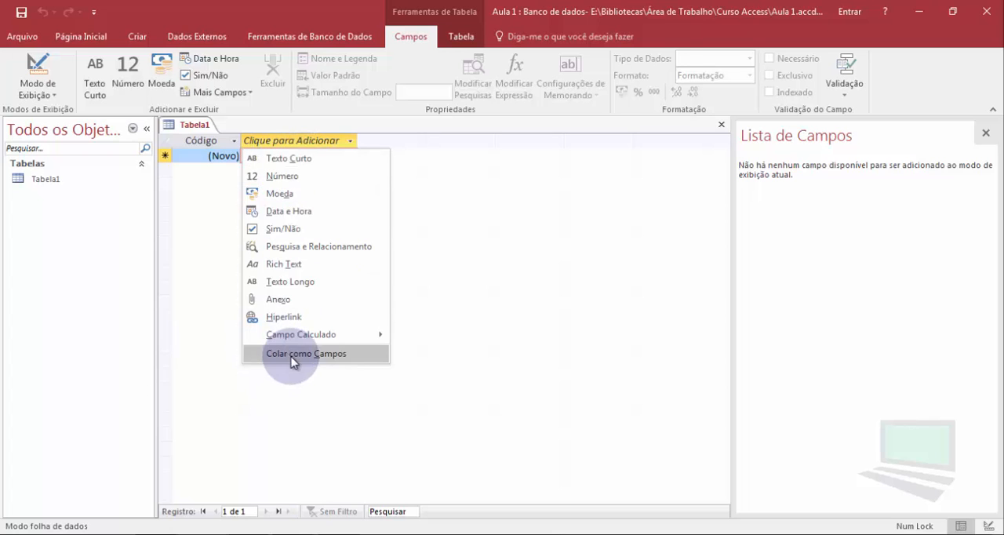
pyautogui.click(280, 159)
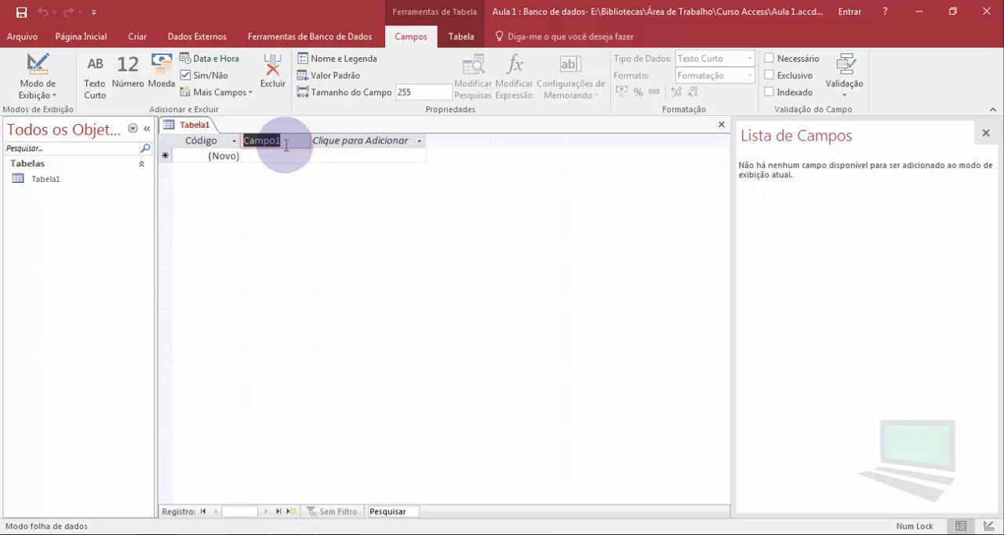
pyautogui.write('Nome do')
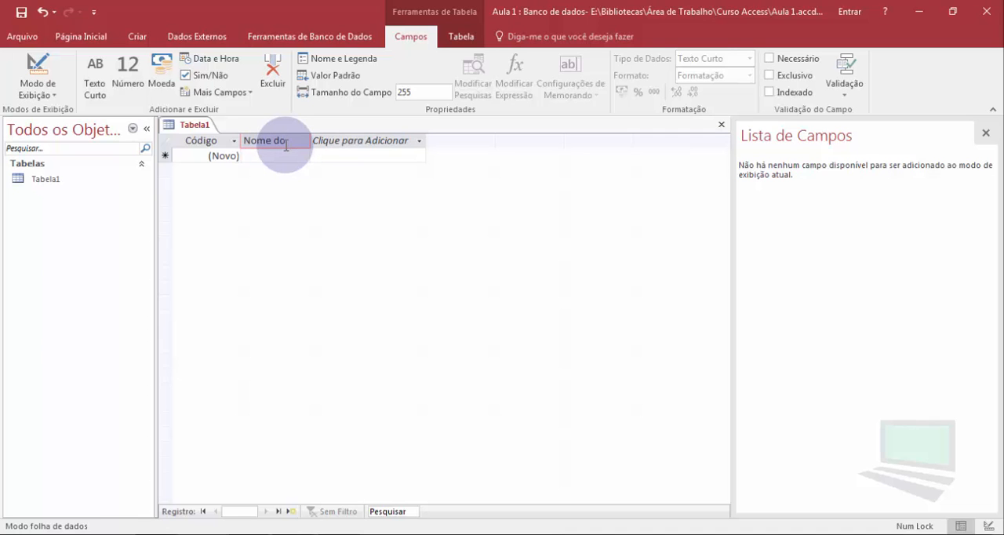
pyautogui.write(' Cliente')
pyautogui.press('Return')
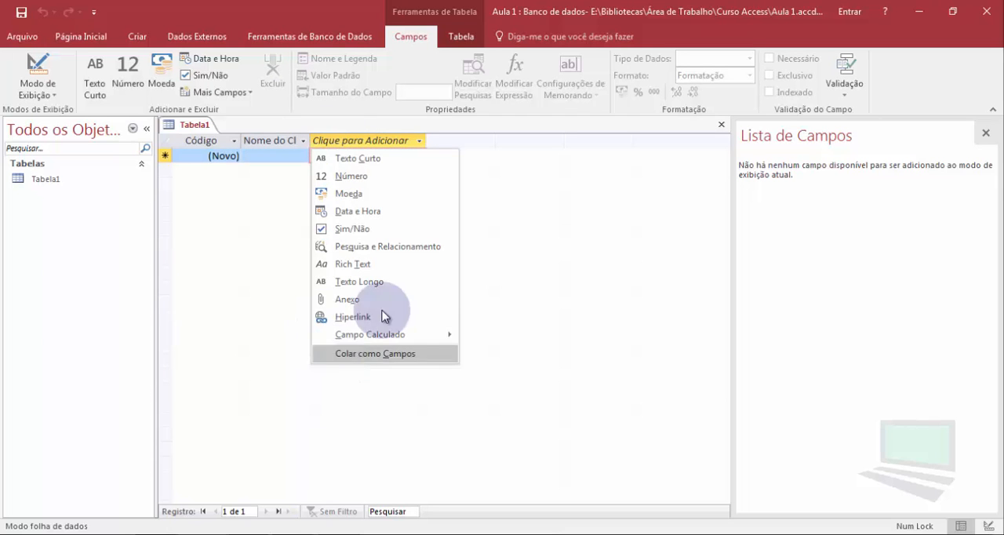
# - Add a Data e Hora field named "Data de Nascimento do Cliente" after the client name field
pyautogui.click(354, 212)
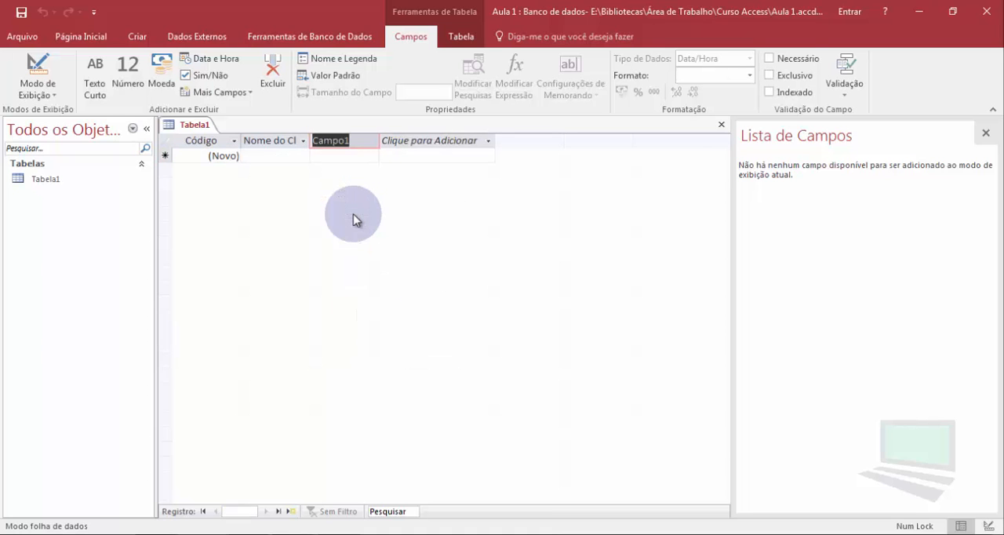
pyautogui.write('Data de')
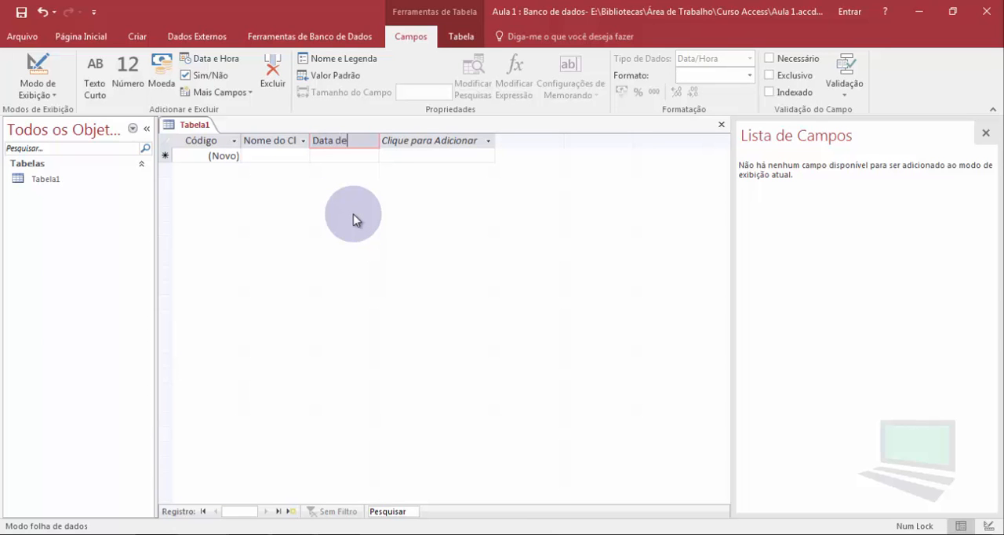
pyautogui.write(' Nascimento')
pyautogui.write(' do Cliente')
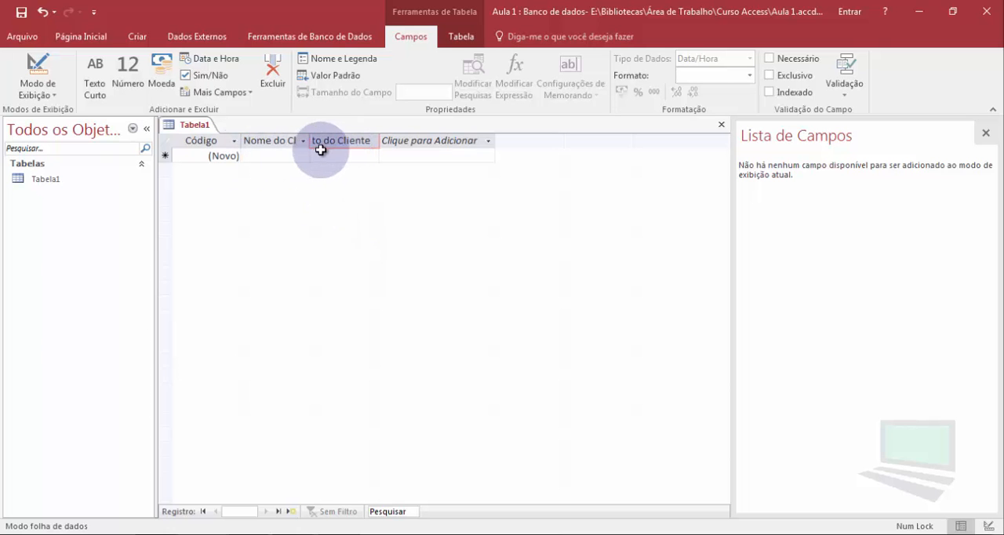
pyautogui.click(287, 155)
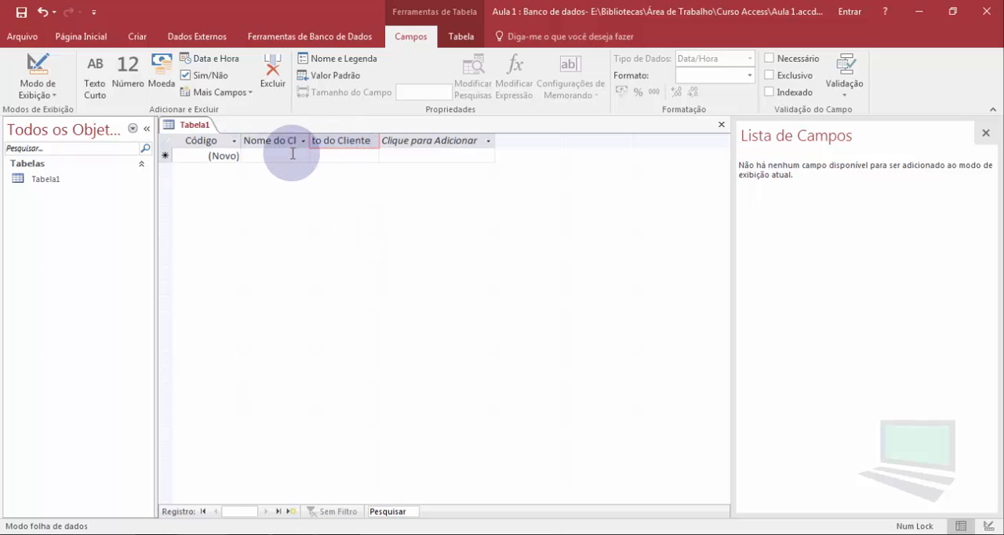
# - Widen the Data de Nascimento do Cliente column until its full heading fits
pyautogui.click(396, 142)
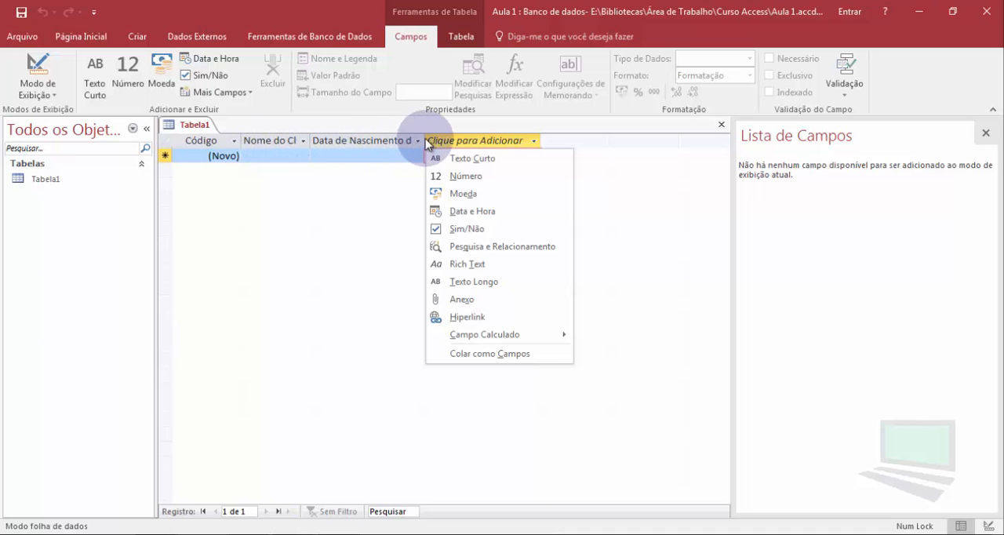
pyautogui.click(359, 157)
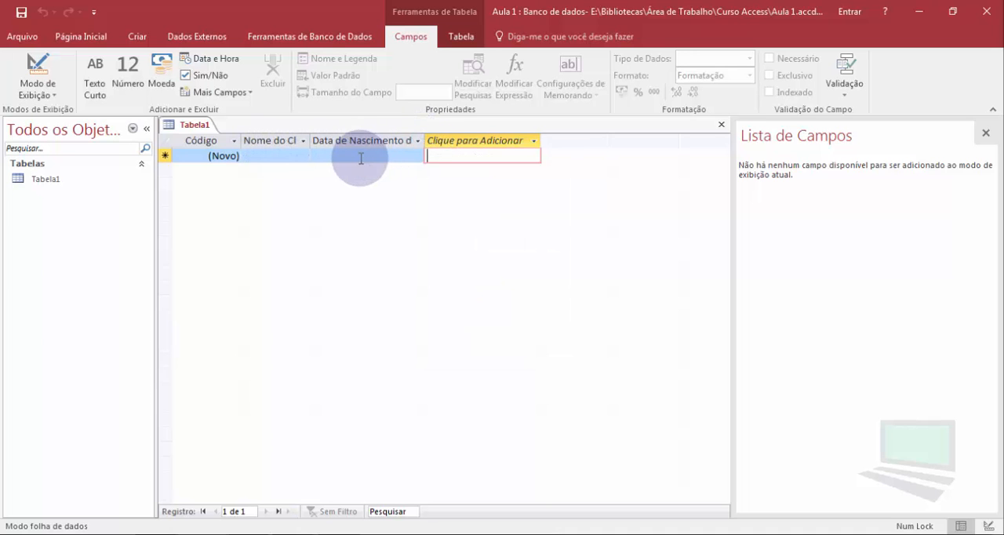
pyautogui.doubleClick(423, 139)
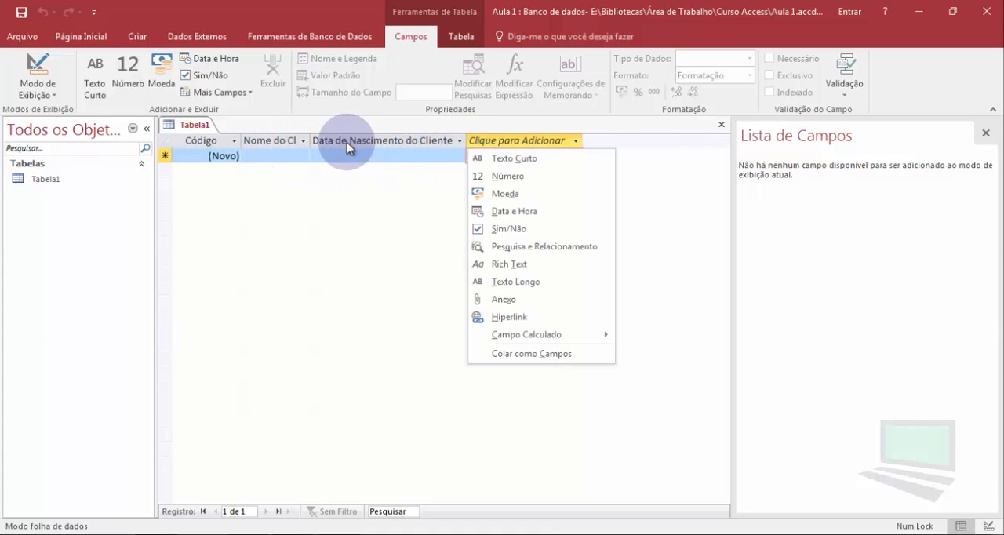
pyautogui.click(199, 141)
# - Check the data types of the Código, Nome do Cliente and Data de Nascimento do Cliente columns in the datasheet
pyautogui.click(201, 142)
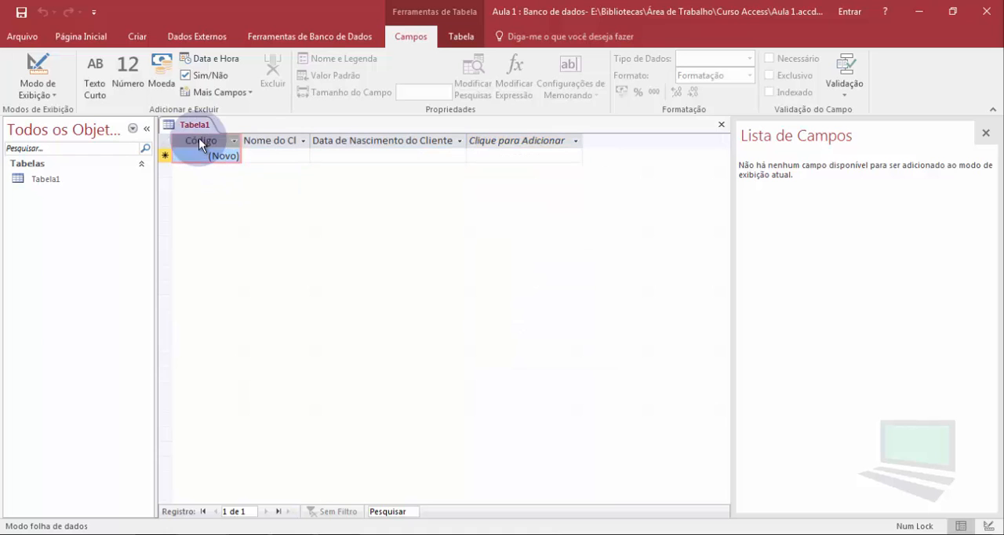
pyautogui.click(268, 141)
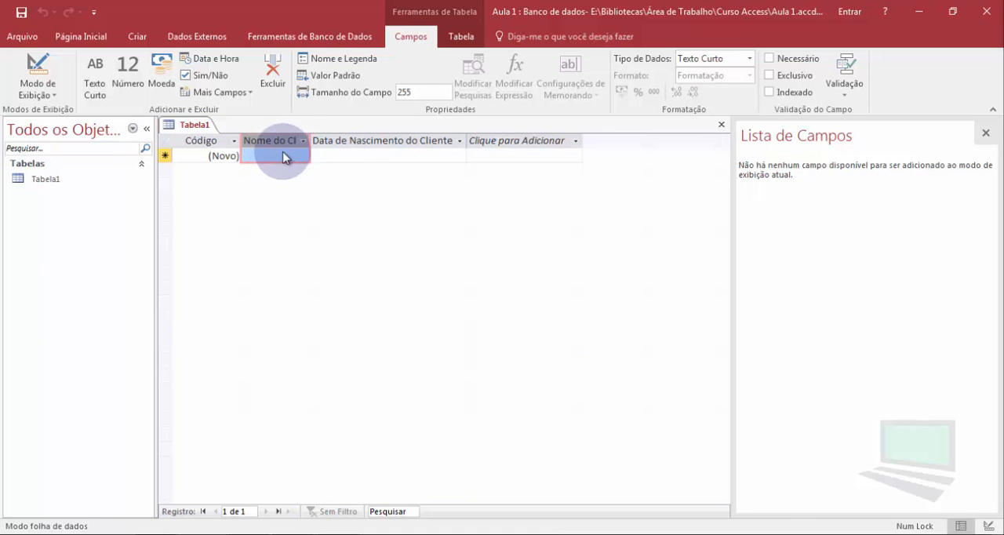
pyautogui.click(344, 142)
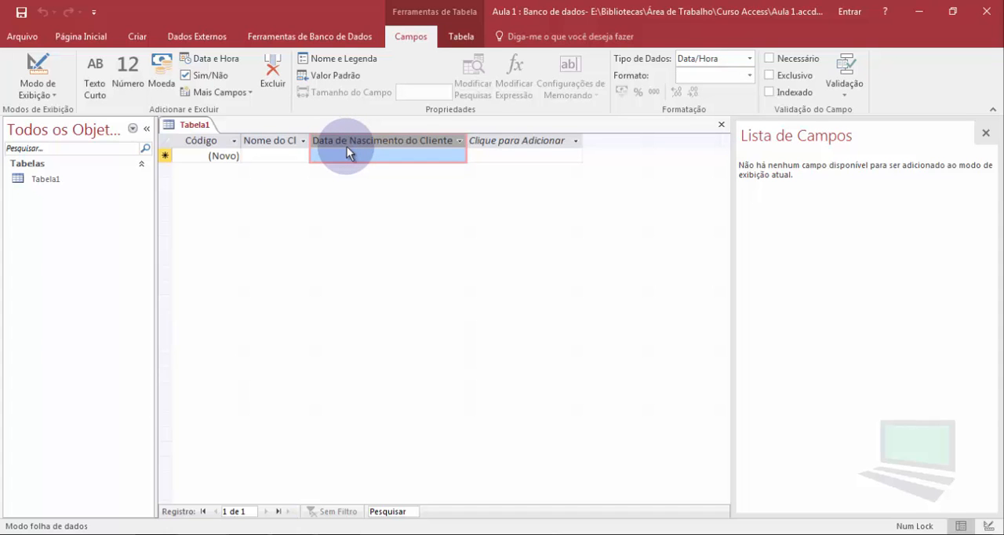
pyautogui.click(251, 156)
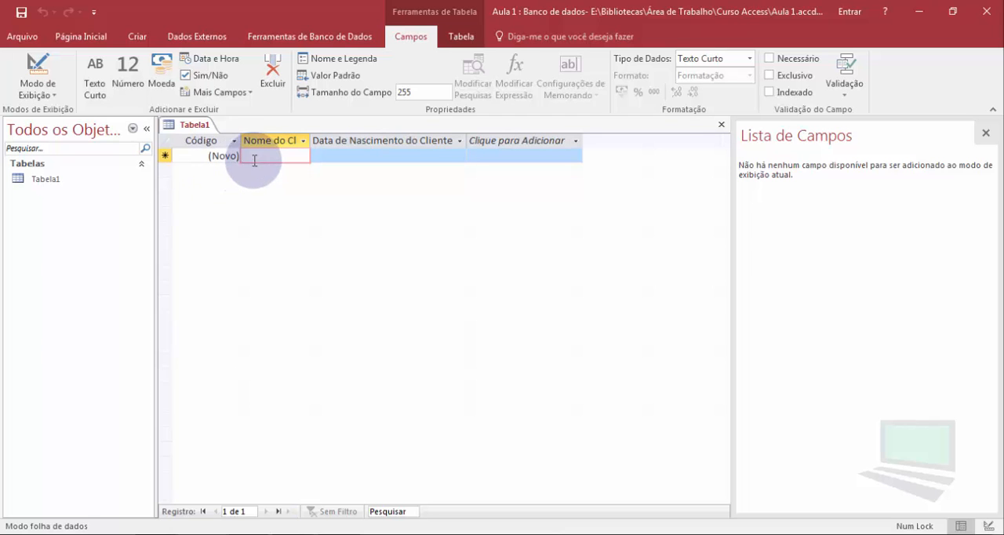
# - Switch the table to design view, saving it under the name "Tabela de Clientes"
pyautogui.click(34, 67)
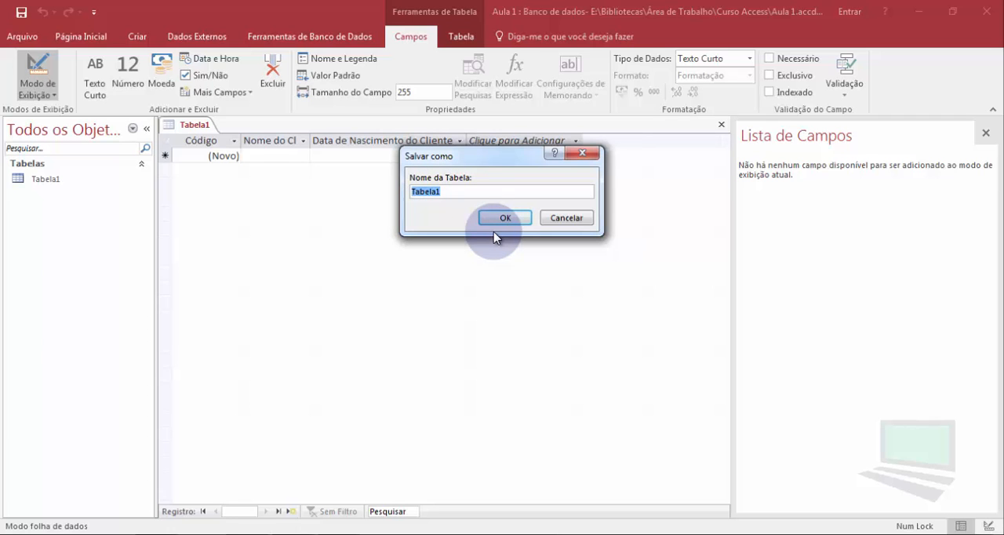
pyautogui.press('End')
pyautogui.press('BackSpace')
pyautogui.write('de Clientes')
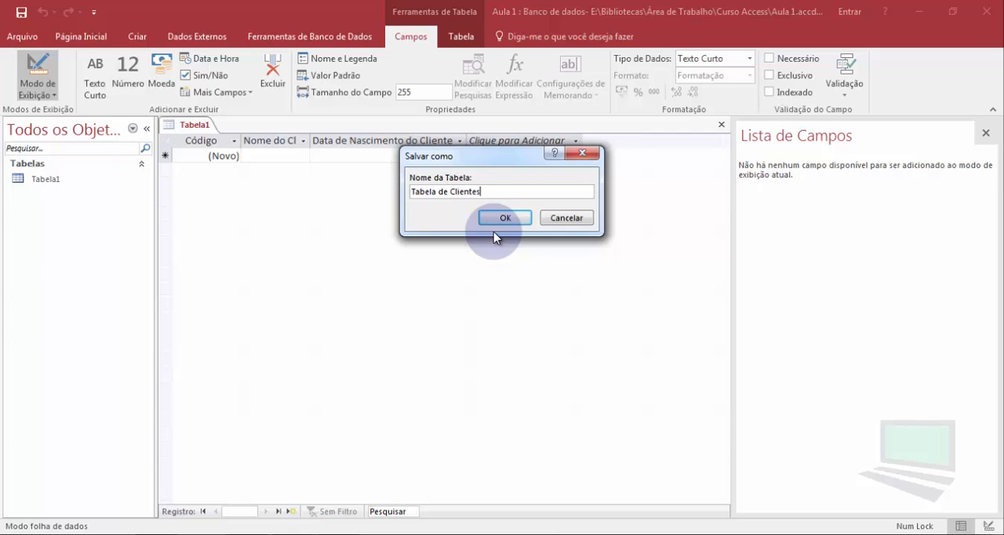
pyautogui.click(513, 224)
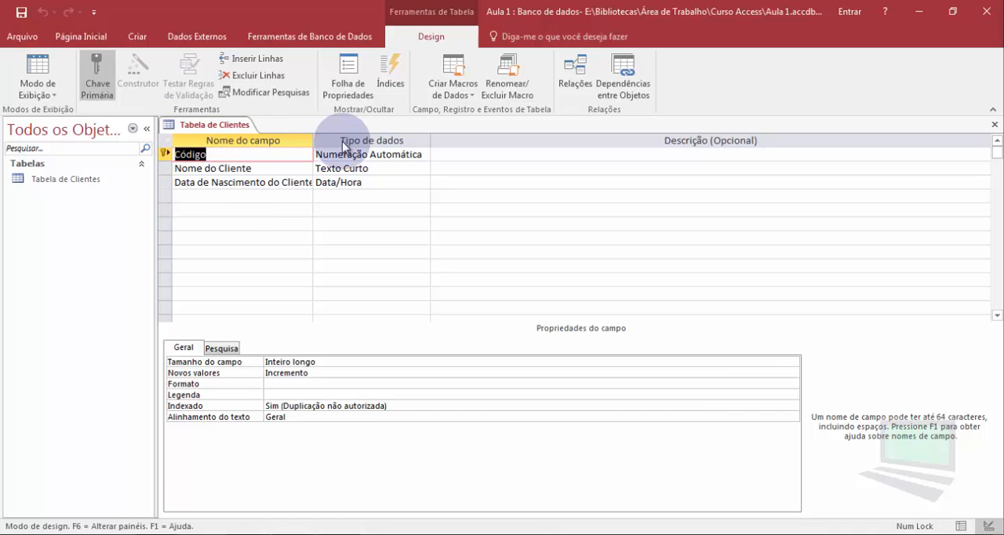
# - Review the name and data type of each of the three fields in the design grid
pyautogui.click(221, 154)
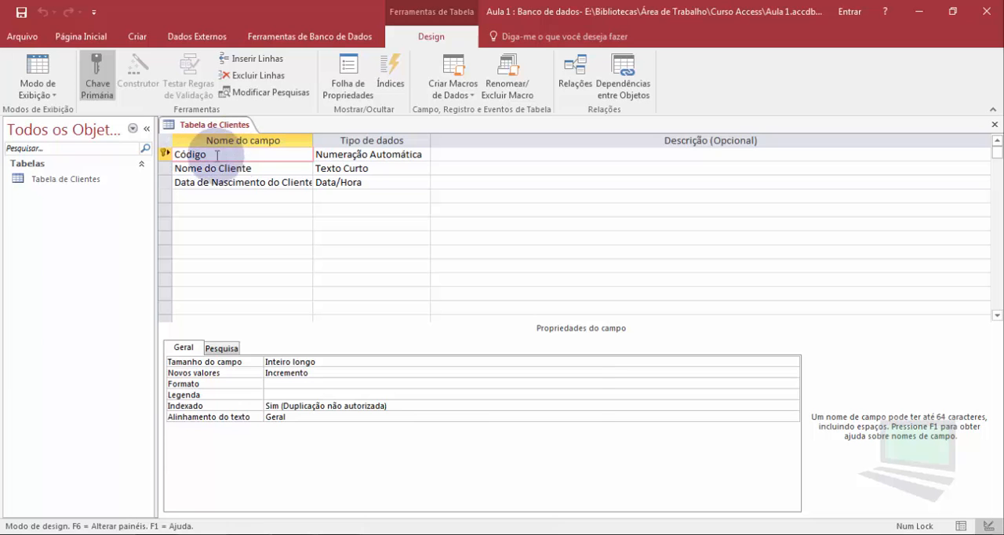
pyautogui.click(259, 168)
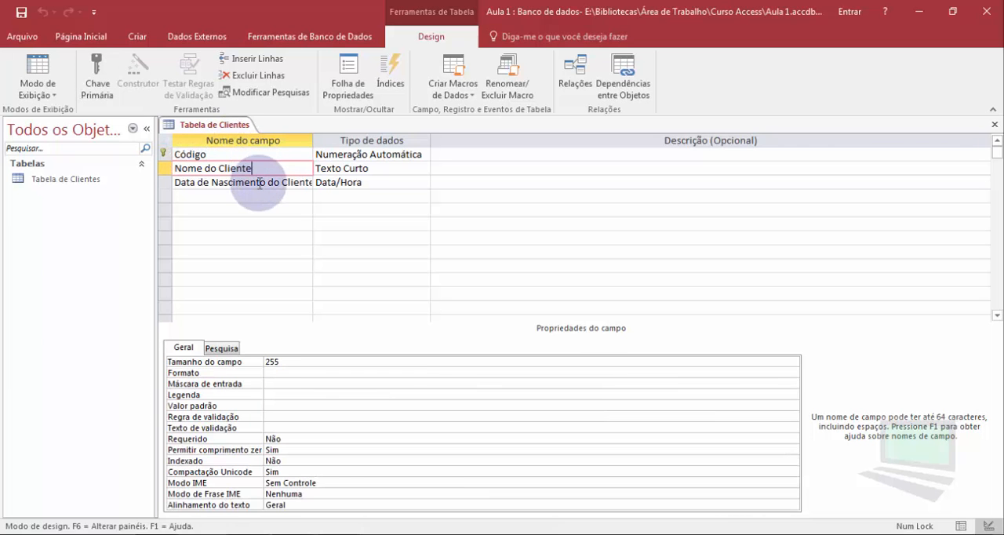
pyautogui.click(260, 182)
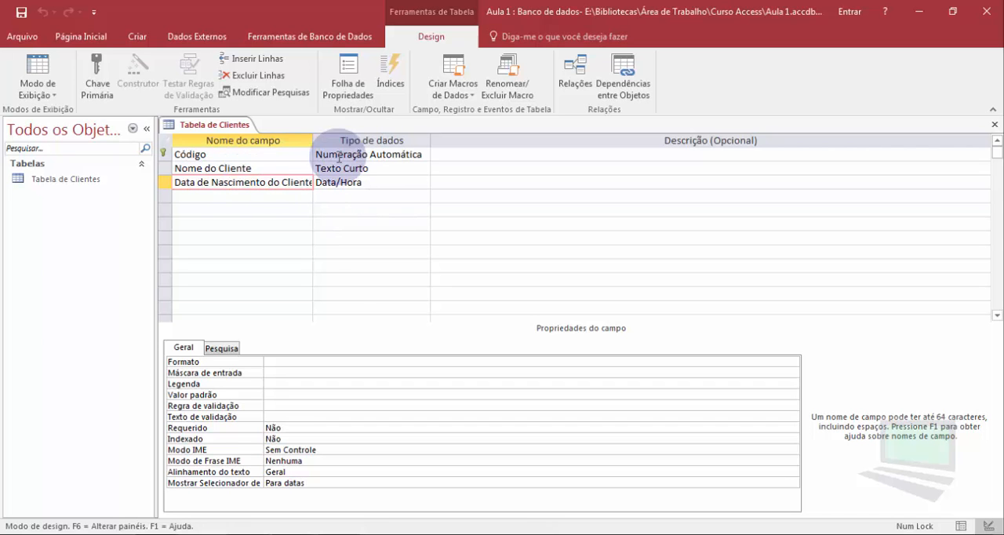
pyautogui.click(163, 154)
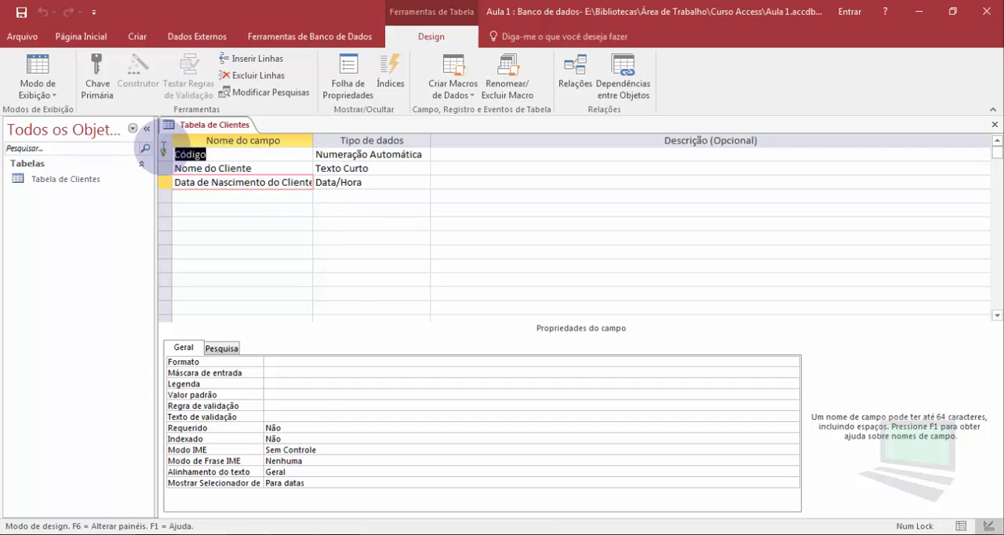
pyautogui.click(353, 154)
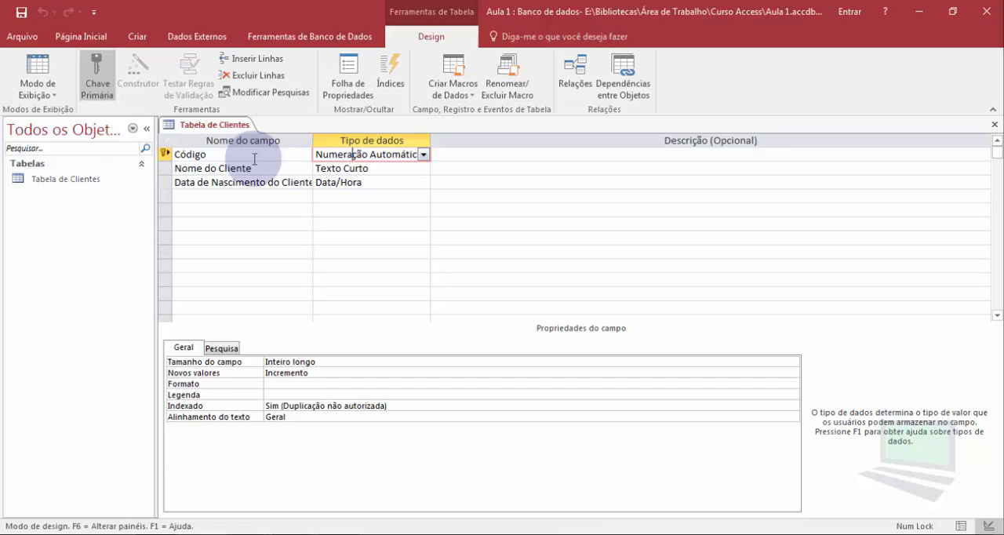
pyautogui.moveTo(369, 154); pyautogui.dragTo(307, 154)
pyautogui.click(371, 154)
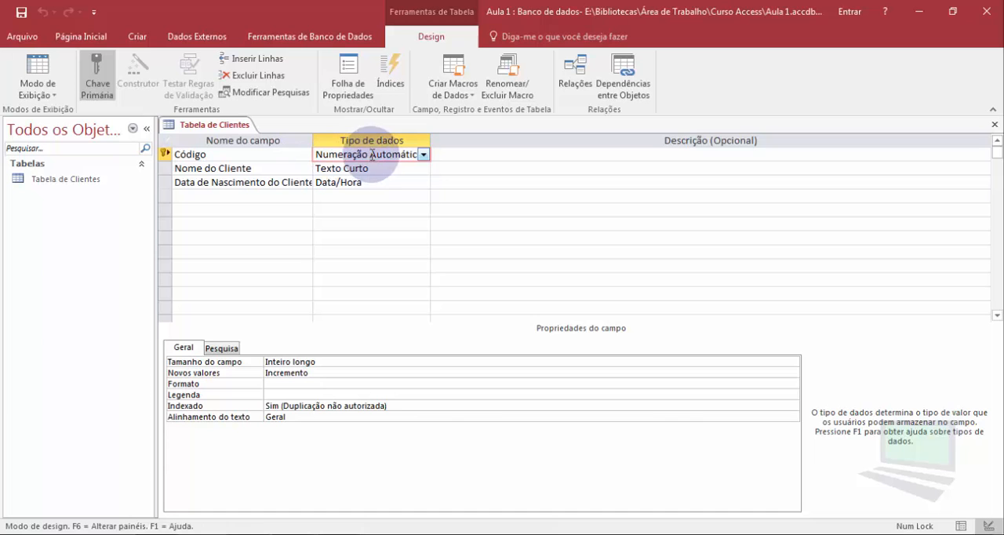
pyautogui.click(375, 170)
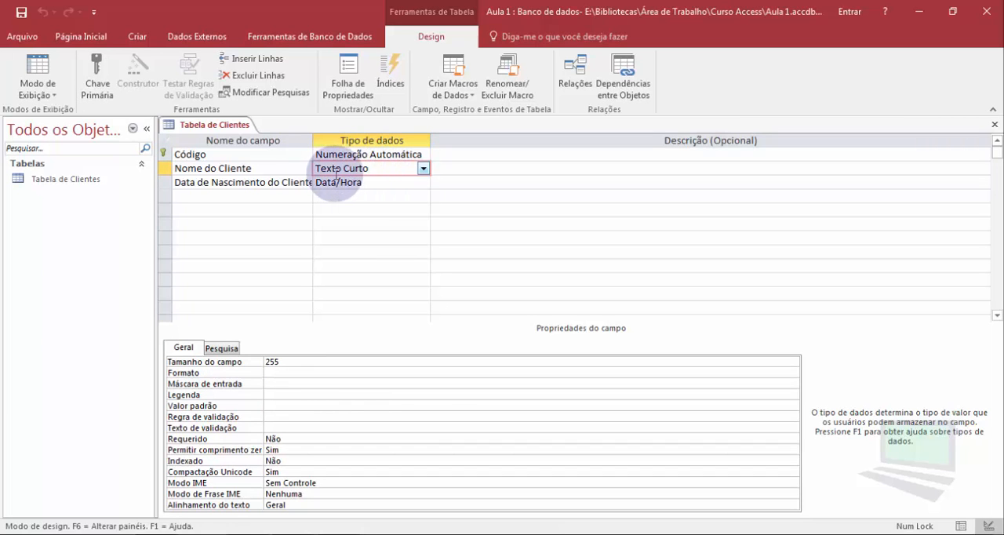
pyautogui.click(375, 182)
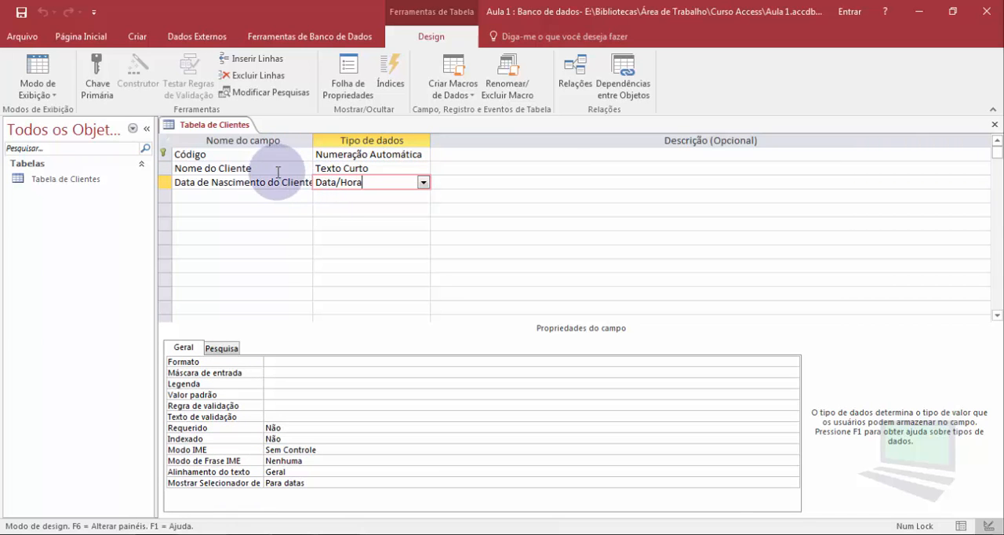
# - Create a new blank table in datasheet view and check its Código column and the field types offered for a new column
pyautogui.click(137, 36)
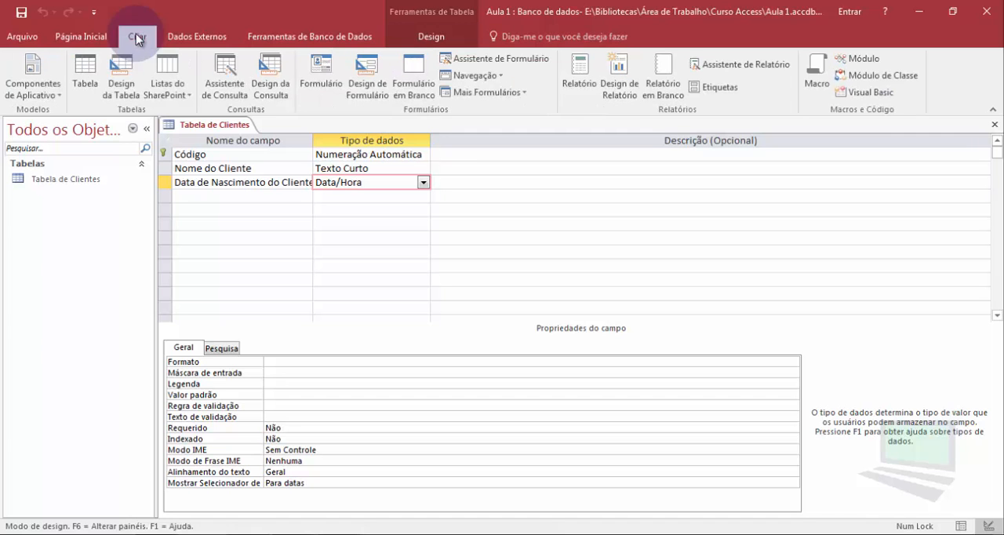
pyautogui.click(84, 68)
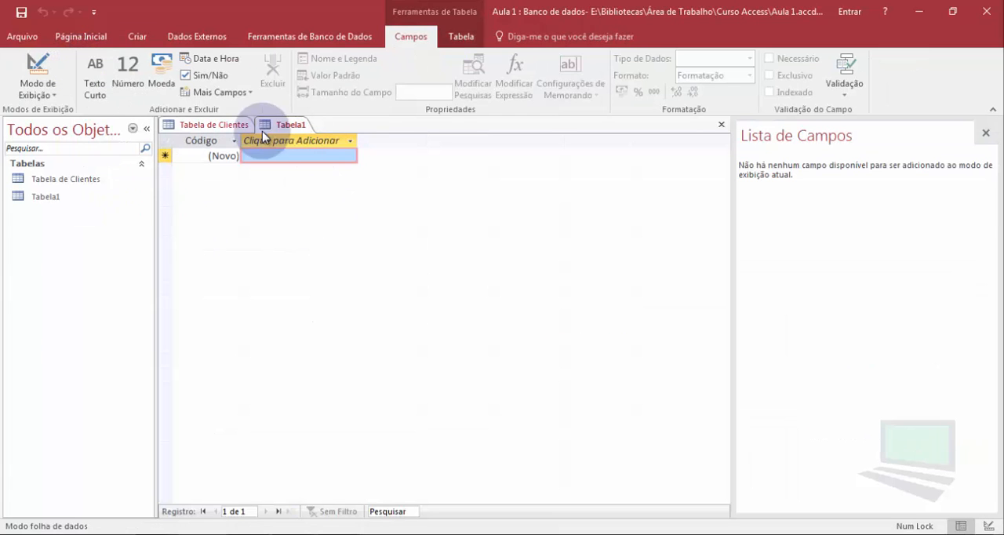
pyautogui.click(204, 141)
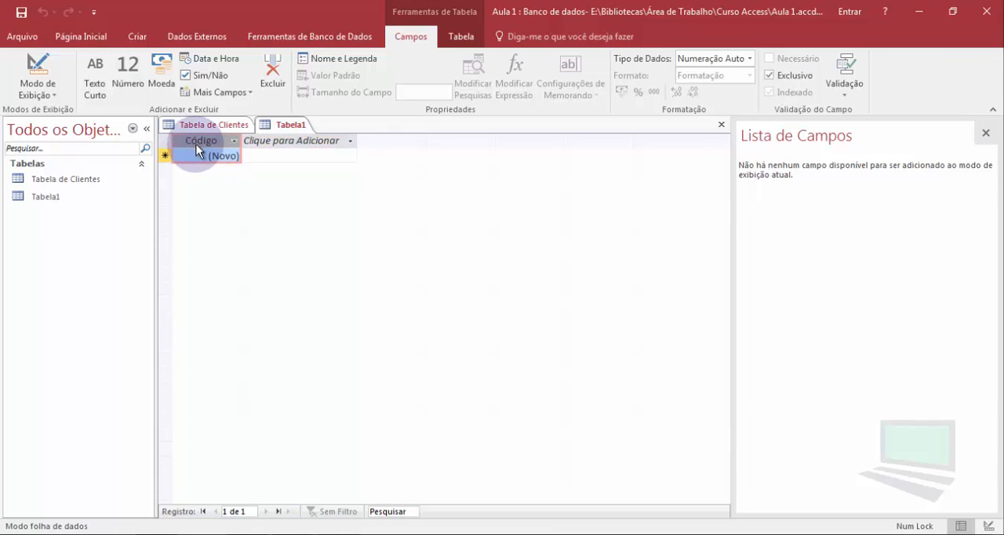
pyautogui.click(288, 141)
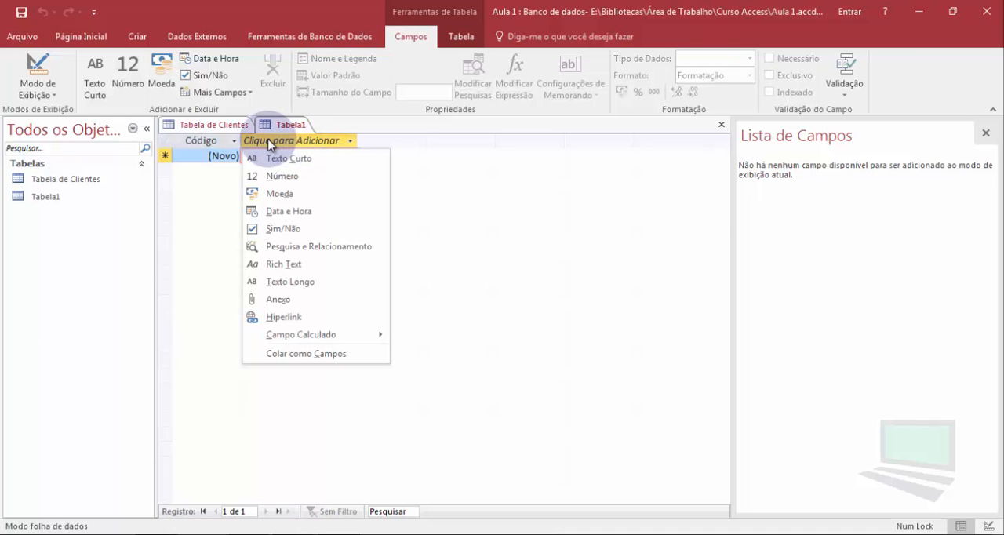
pyautogui.click(201, 154)
pyautogui.click(195, 139)
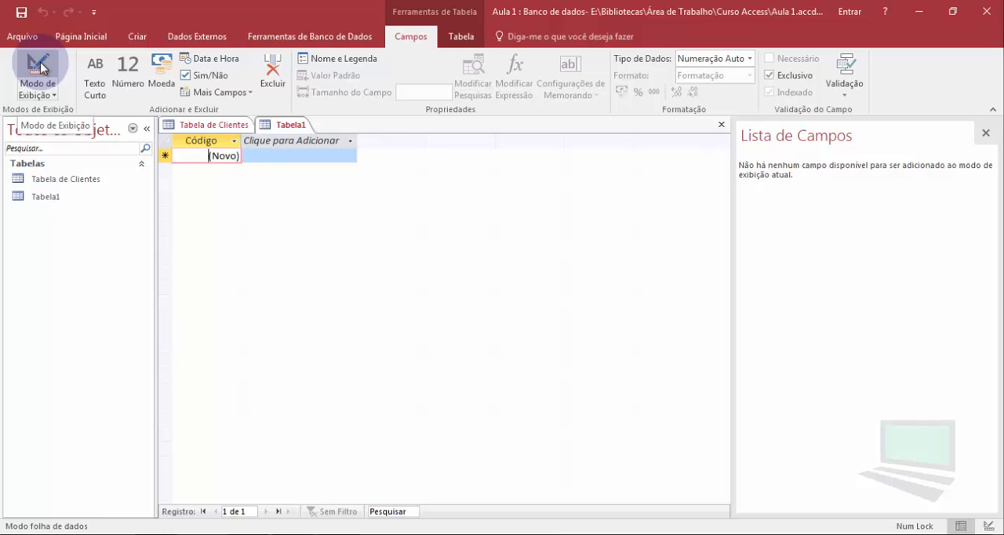
# - Switch the new table to design view, saving it under the name "Tabela de Produtos"
pyautogui.click(38, 66)
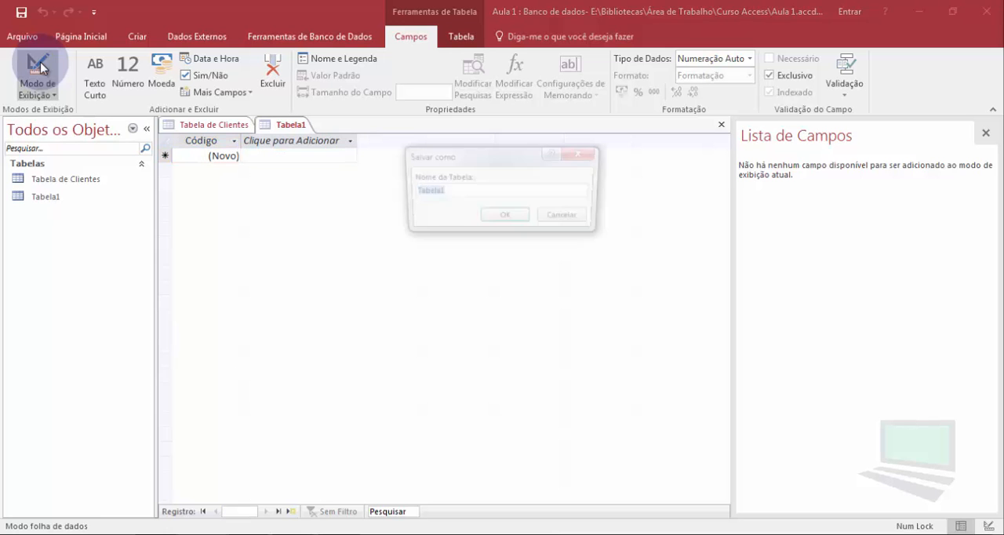
pyautogui.click(447, 193)
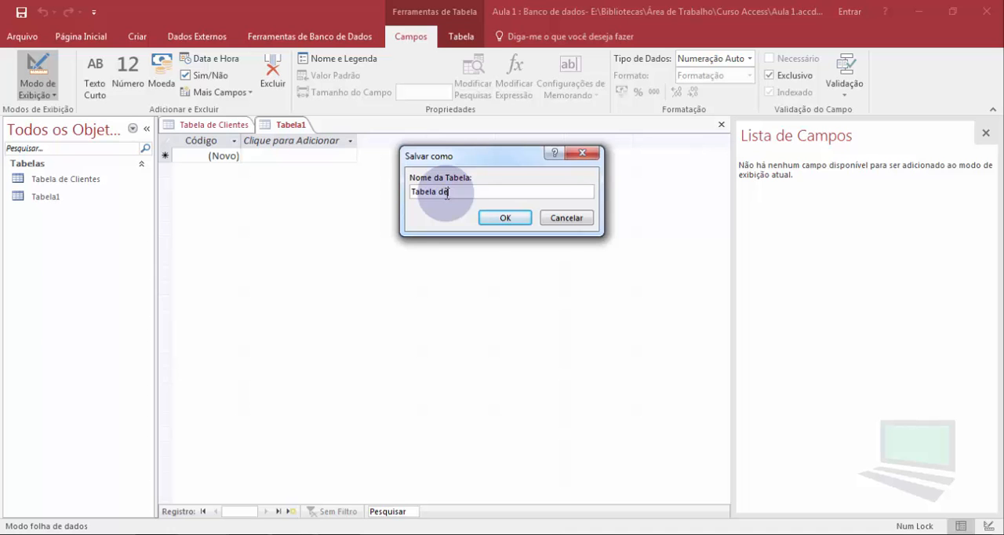
pyautogui.write('de Produtos')
pyautogui.click(495, 217)
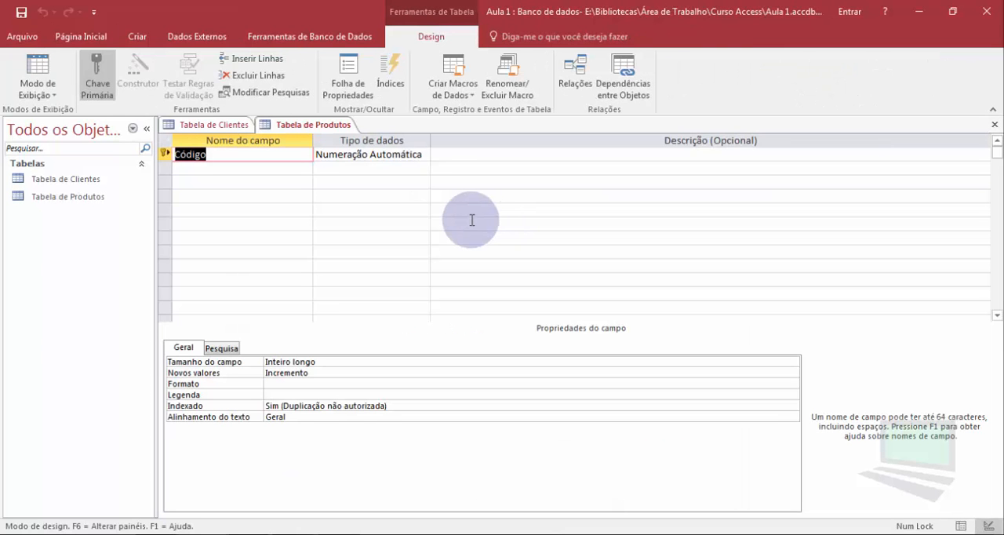
# - Add a field named "Nome do Pruto" below Código with the data type Texto Curto and no description
pyautogui.click(197, 170)
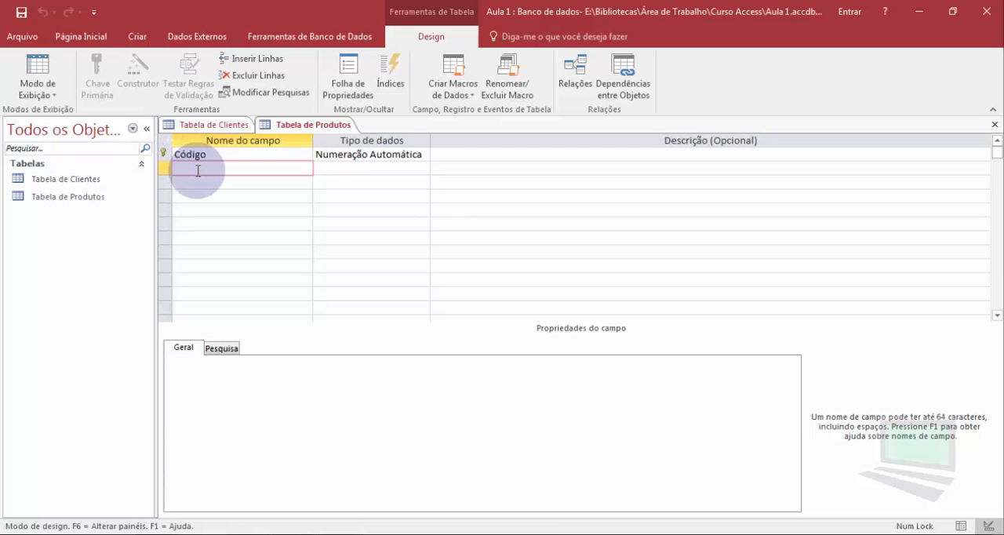
pyautogui.write('Nome do Pruto')
pyautogui.press('Tab')
pyautogui.click(422, 171)
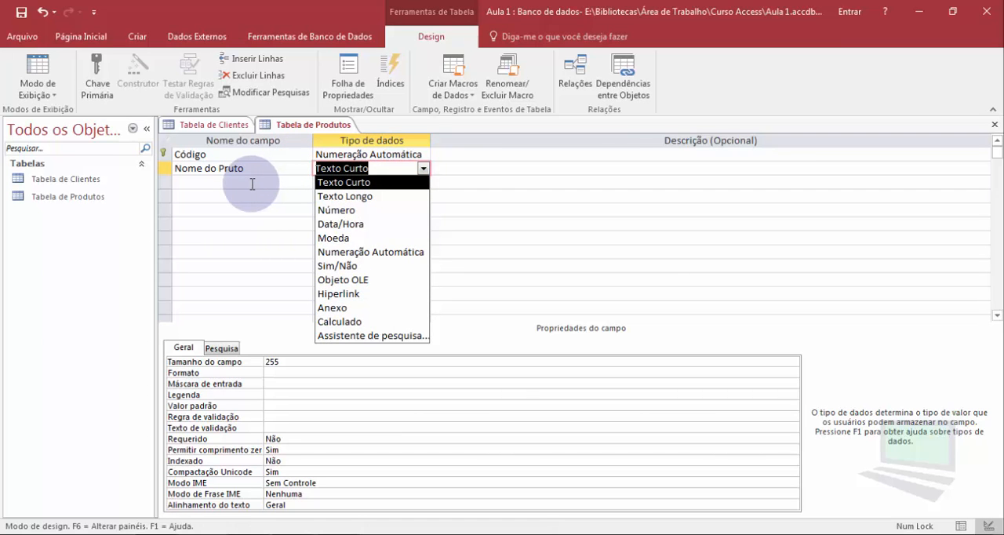
pyautogui.press('Tab')
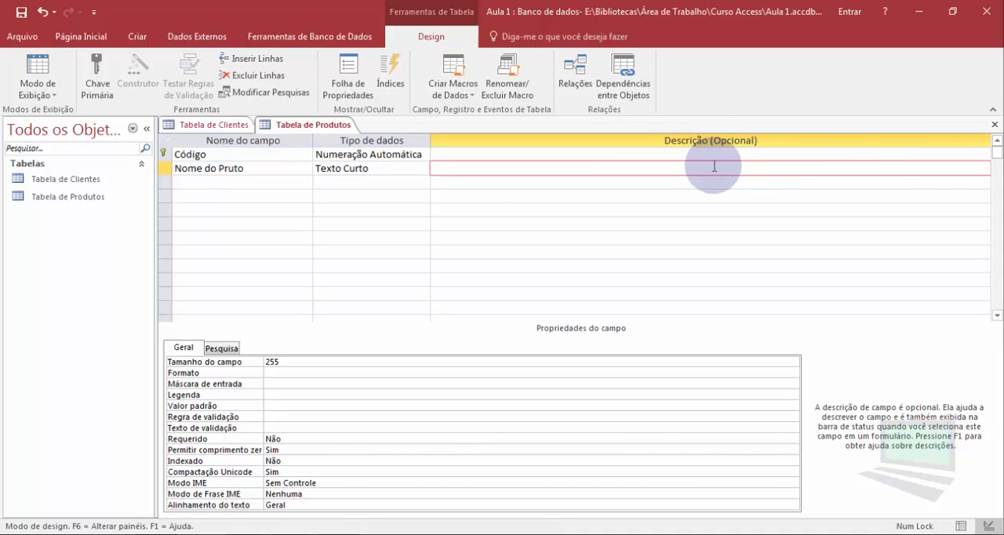
pyautogui.press('Tab')
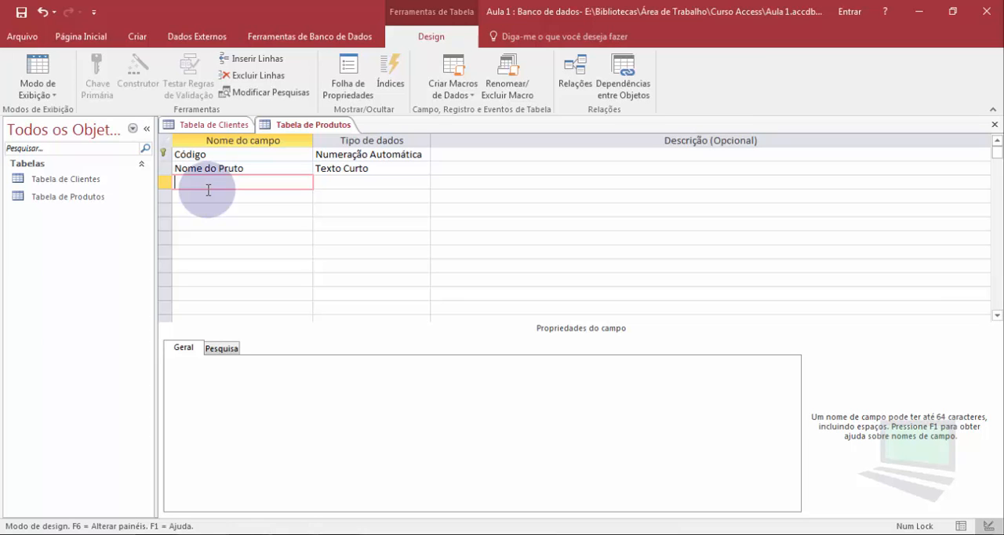
# - Add a field named "Quantidade de Produtos" with the data type Número
pyautogui.write('Quantidade de Produtos')
pyautogui.press('Tab')
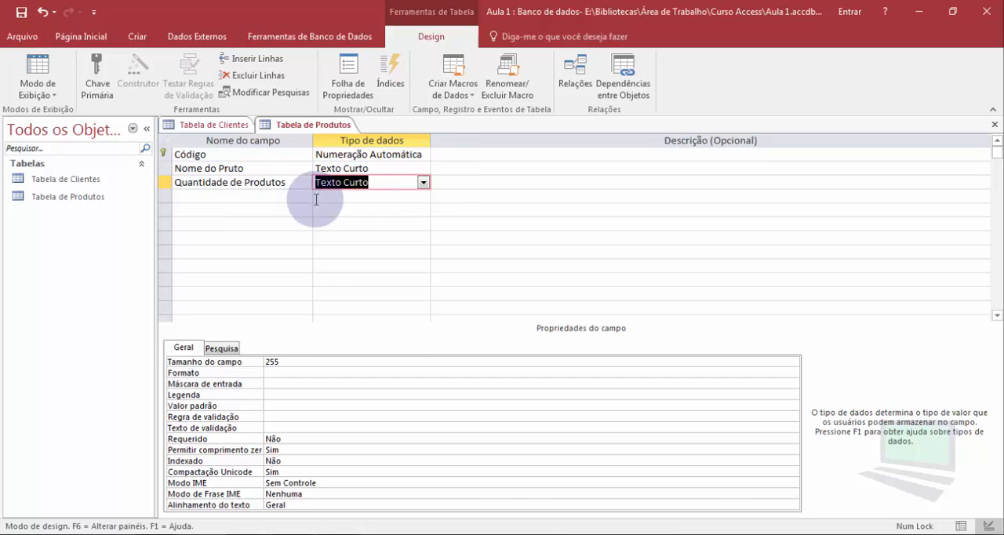
pyautogui.click(423, 183)
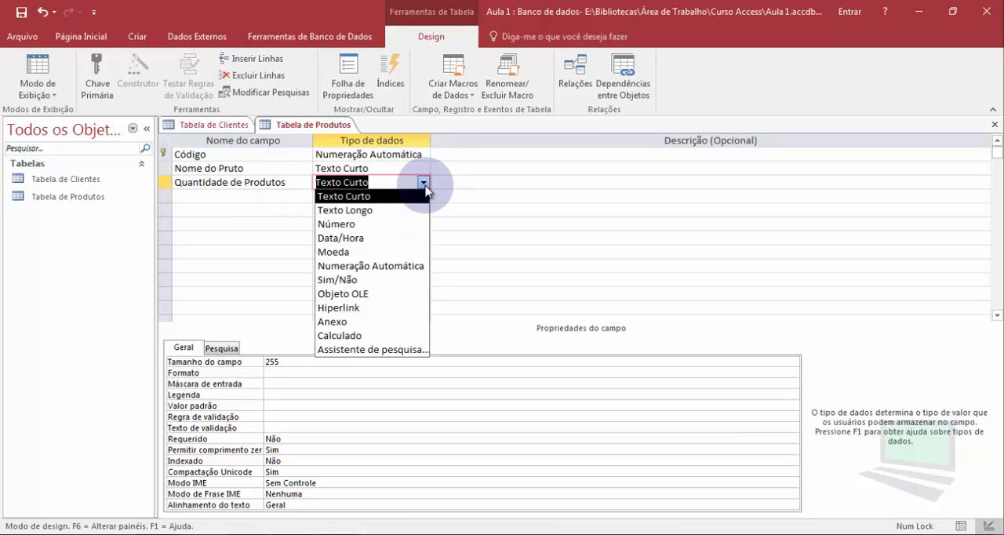
pyautogui.click(352, 224)
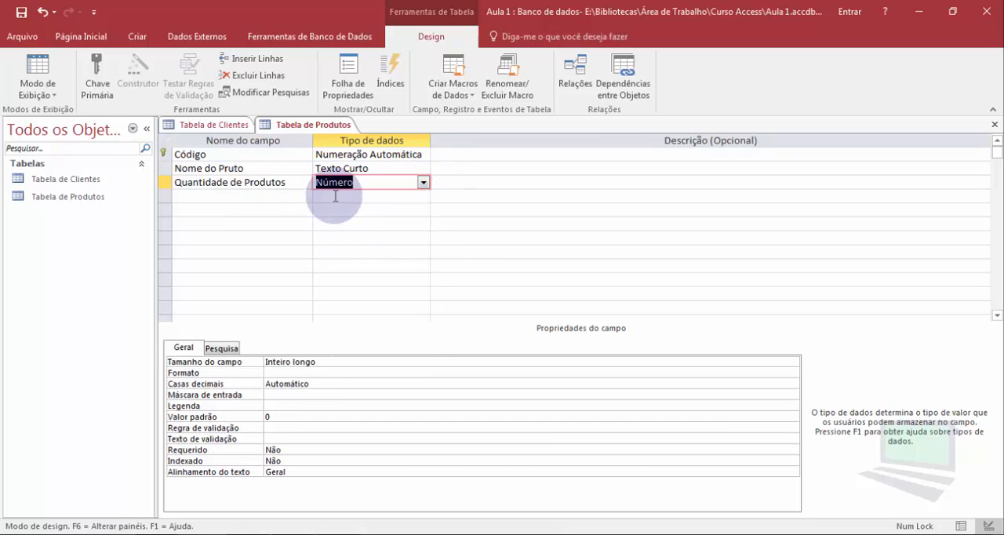
pyautogui.press('Tab')
pyautogui.press('Tab')
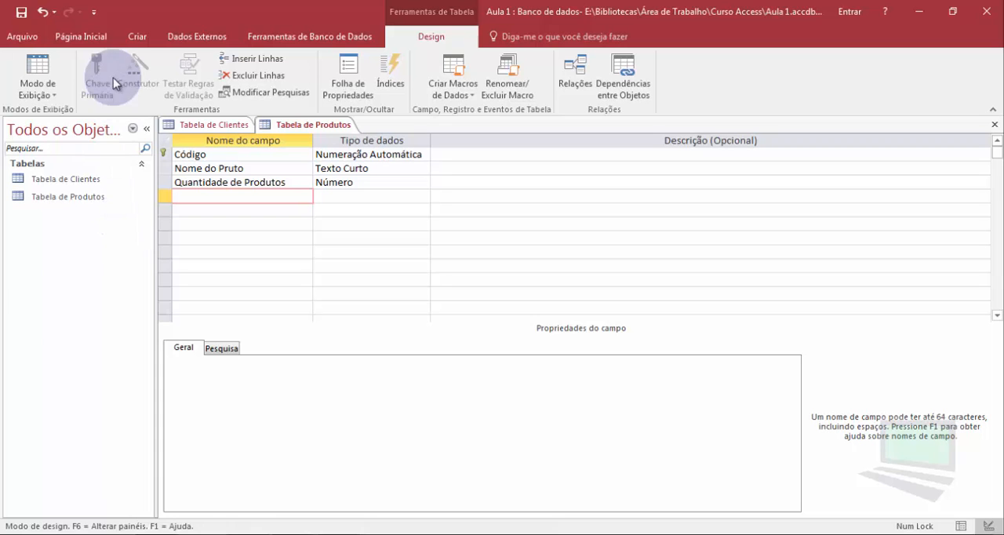
# - Create another blank table directly in design view
pyautogui.click(137, 38)
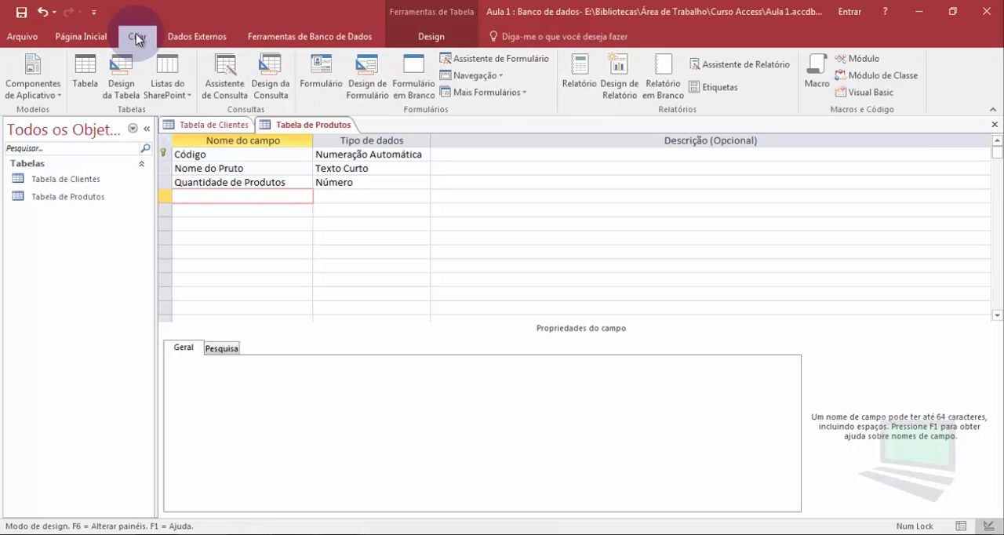
pyautogui.click(123, 74)
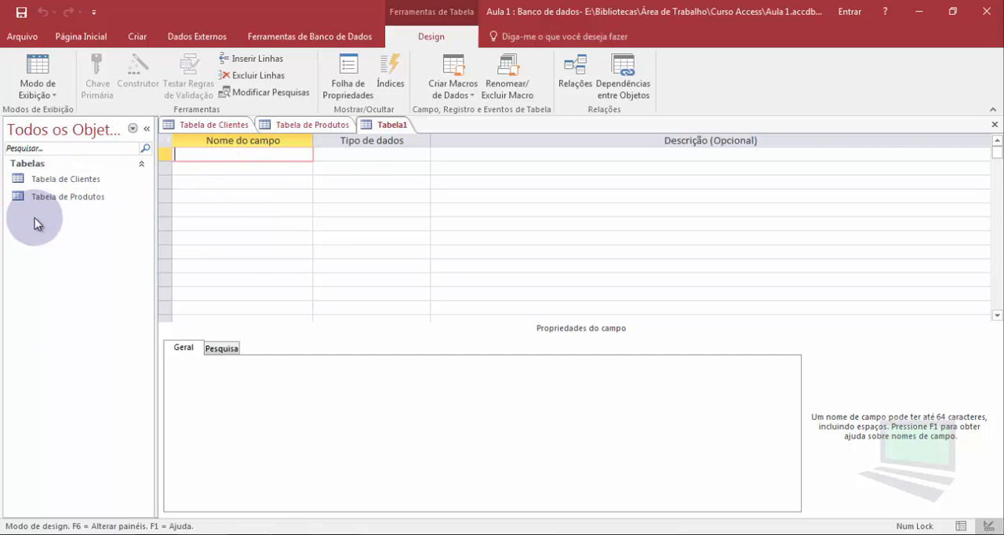
pyautogui.click(135, 39)
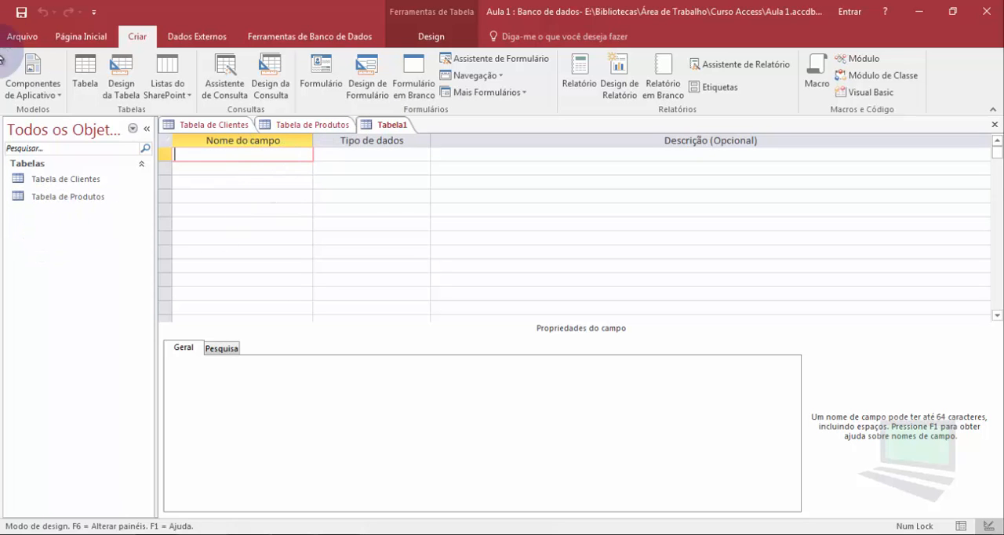
# - Try to save the empty table under the name "Tabela de Encomendas"
pyautogui.click(23, 14)
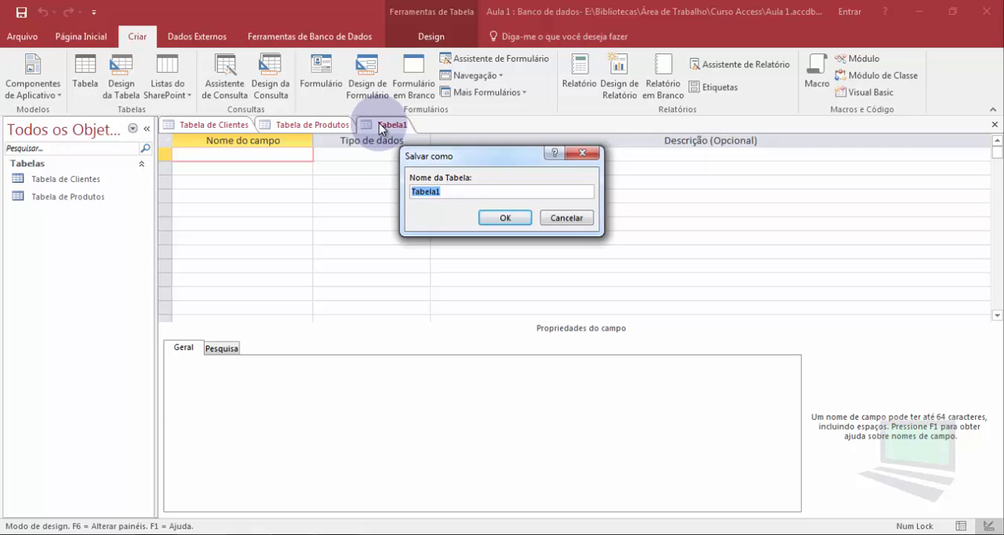
pyautogui.click(447, 190)
pyautogui.press('BackSpace')
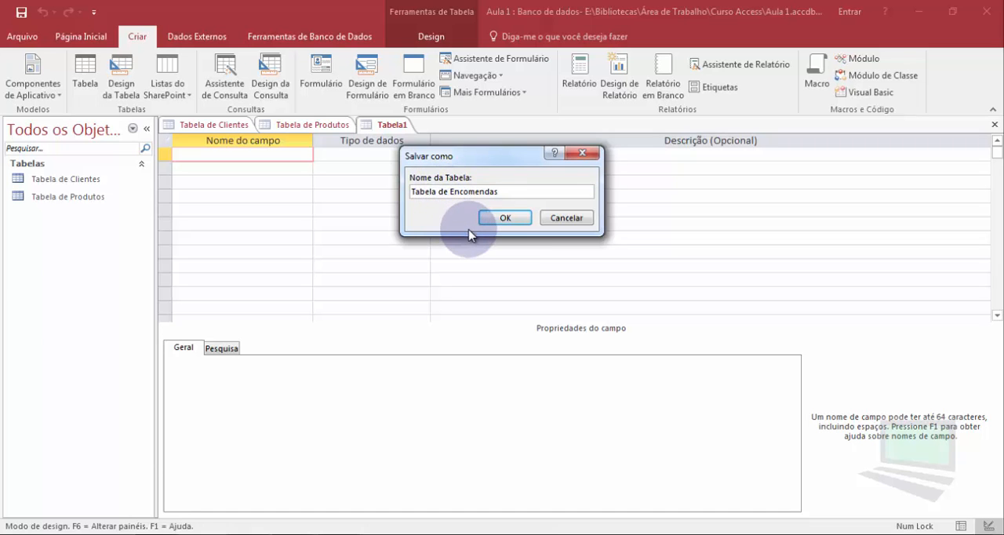
pyautogui.click(503, 219)
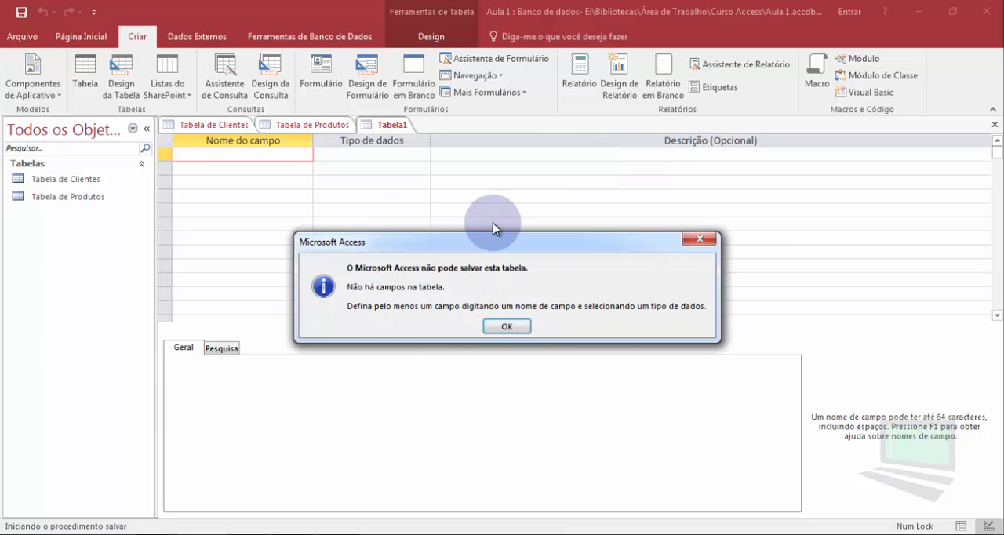
pyautogui.moveTo(394, 245); pyautogui.dragTo(391, 198)
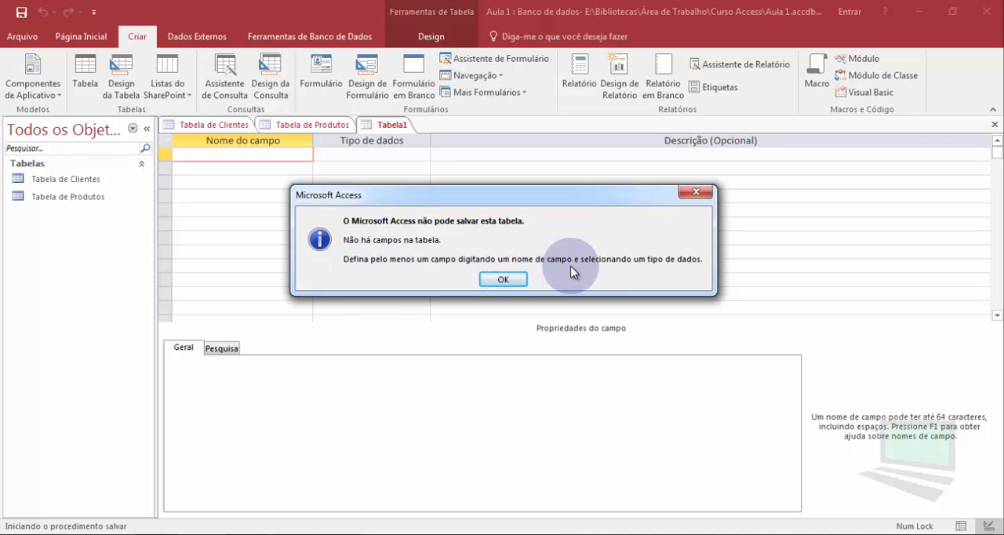
pyautogui.click(520, 279)
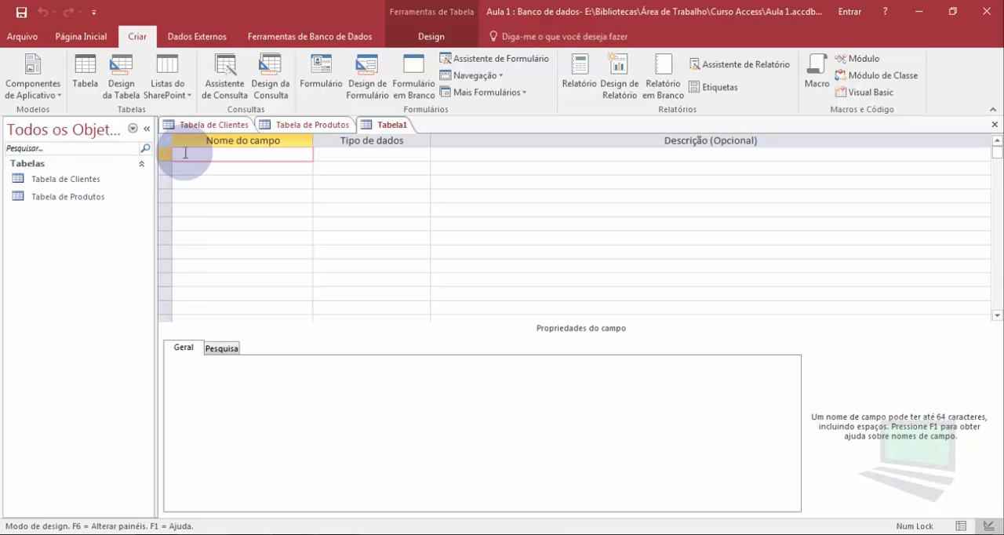
# - Add a first field named "Código" to the new table with the data type Numeração Automática
pyautogui.write('Co')
pyautogui.write('digo')
pyautogui.press('Tab')
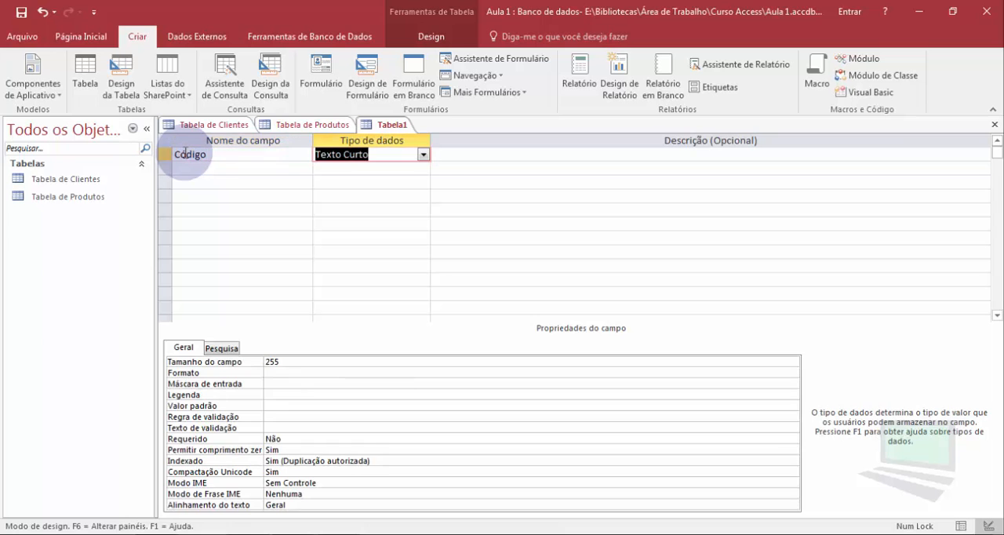
pyautogui.click(423, 156)
pyautogui.click(385, 237)
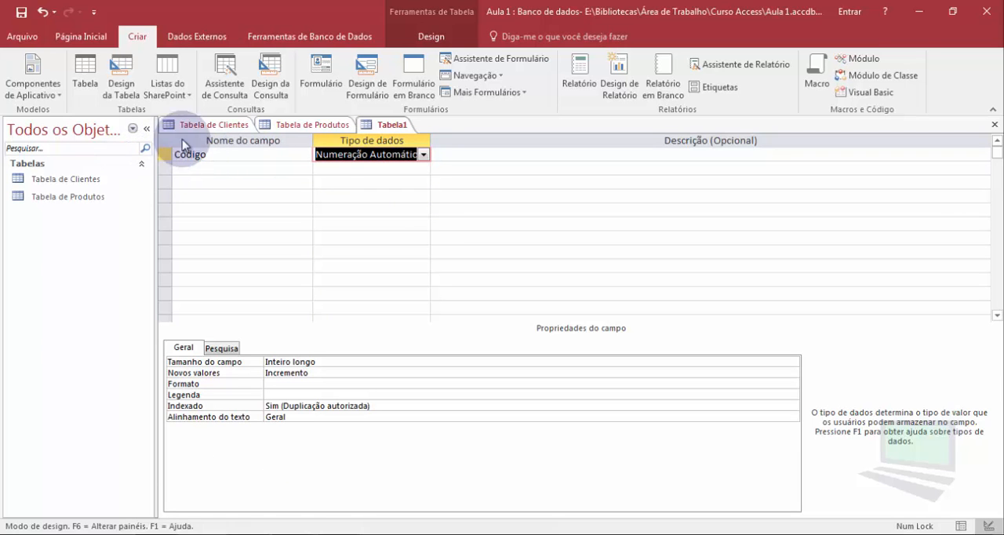
# - Compare the new table with the fields of Tabela de Produtos and set its Código field as the primary key
pyautogui.click(278, 124)
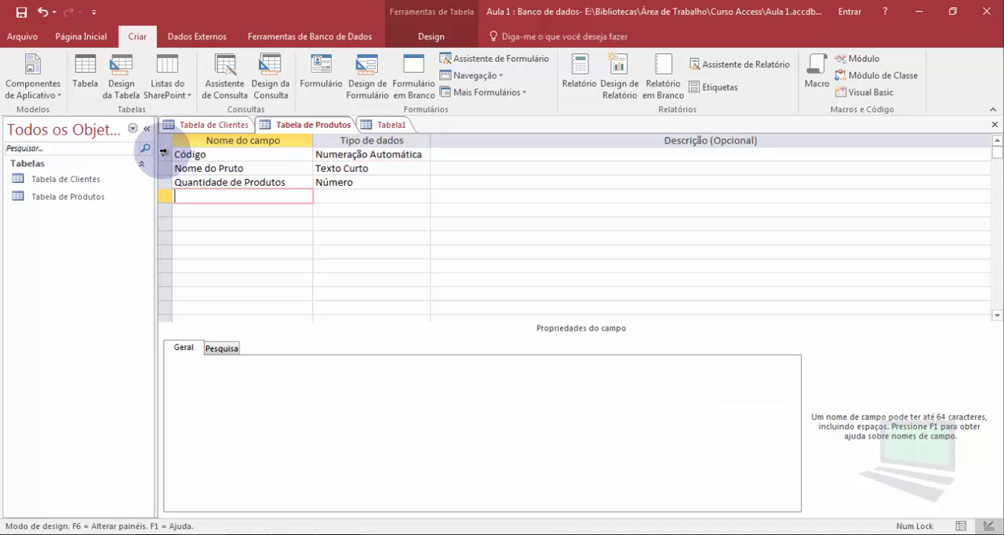
pyautogui.click(371, 126)
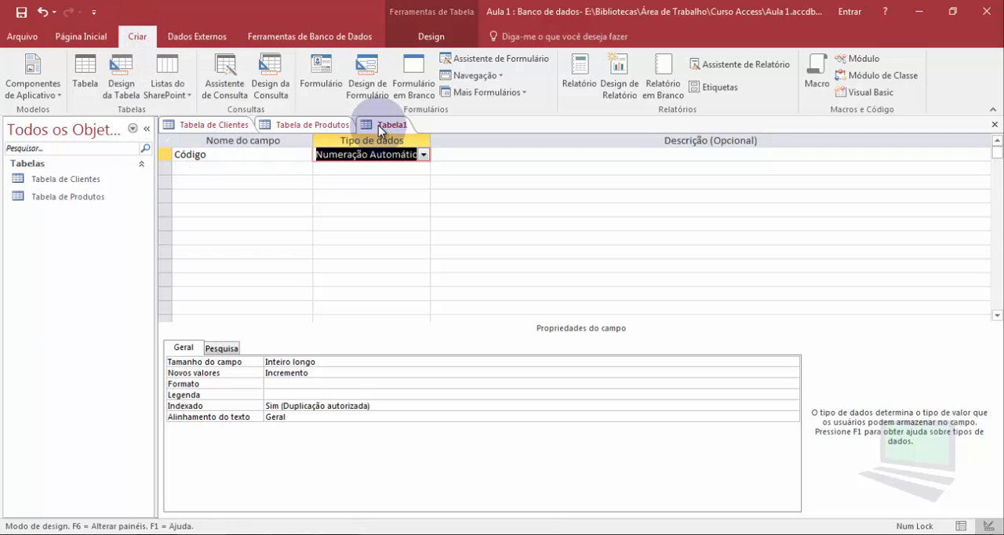
pyautogui.click(432, 37)
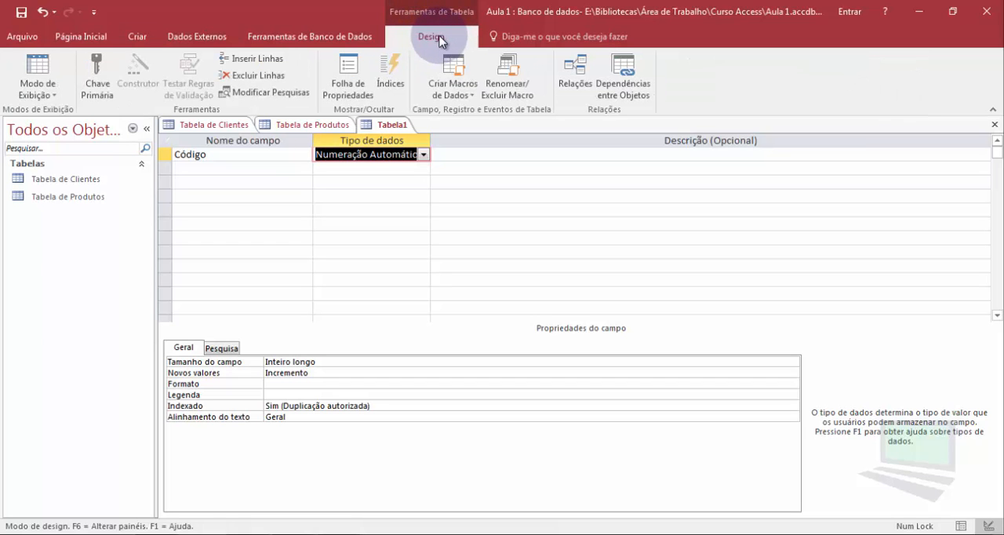
pyautogui.click(99, 71)
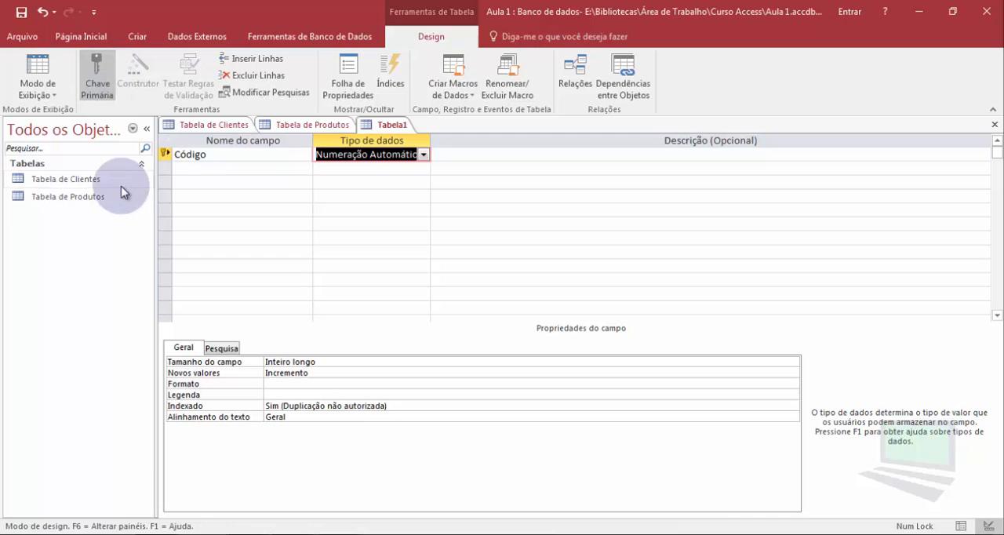
# - Add an "Observação" field with the data type Texto Longo and save the table as "Tabela de Encomendas"
pyautogui.click(188, 169)
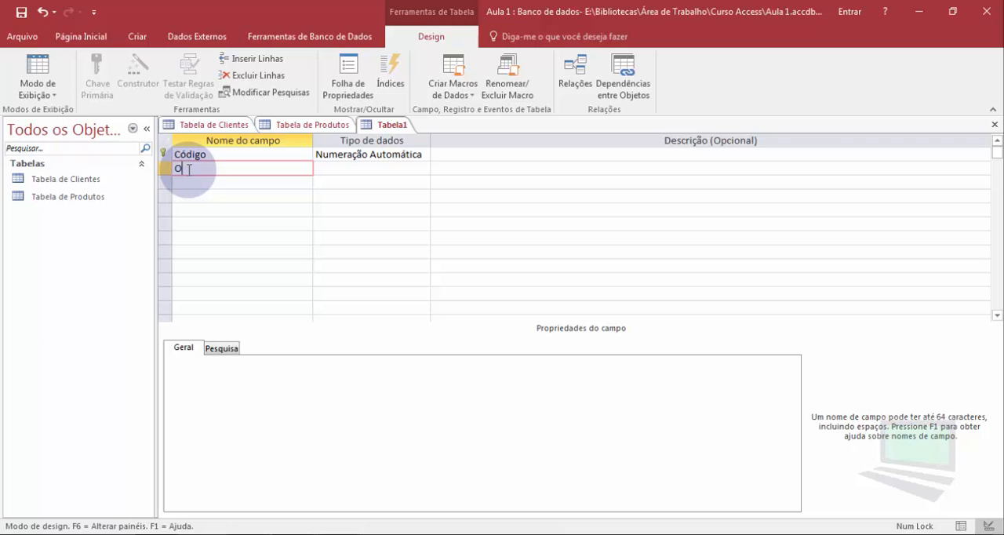
pyautogui.write('bservação')
pyautogui.press('Tab')
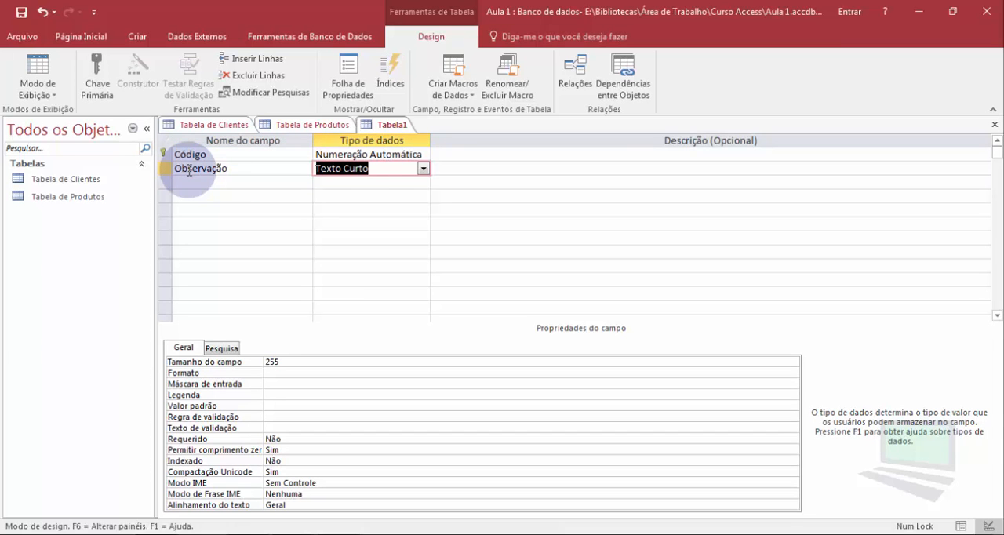
pyautogui.click(424, 169)
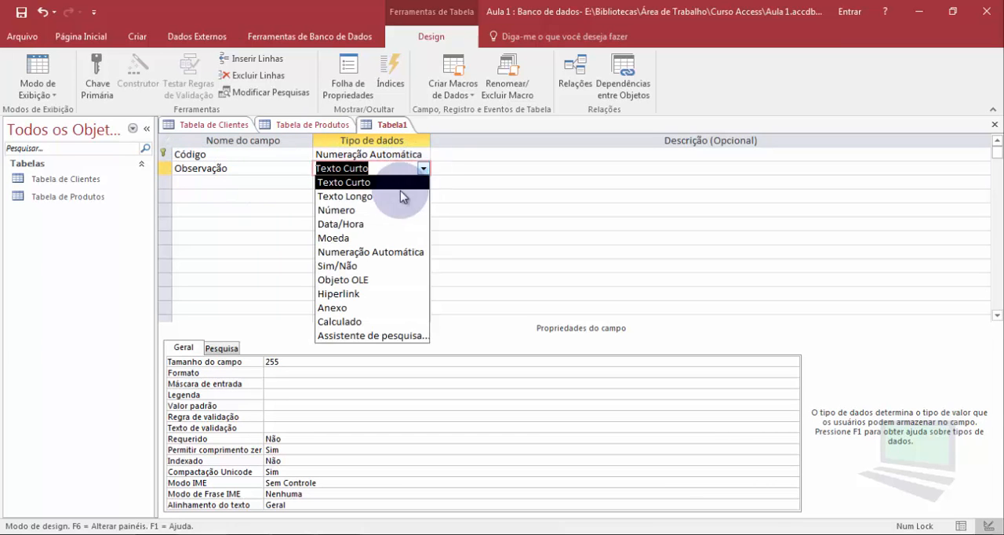
pyautogui.click(380, 196)
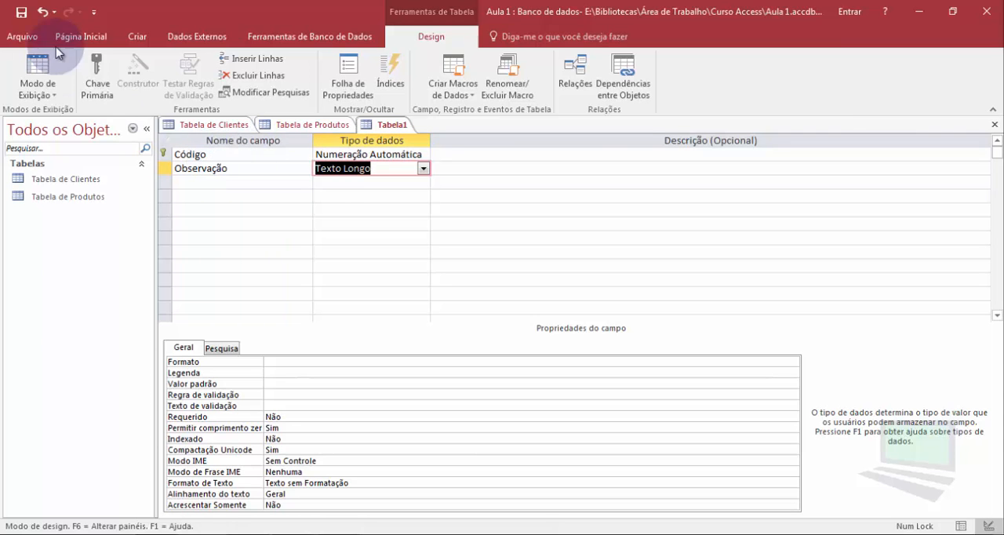
pyautogui.click(21, 11)
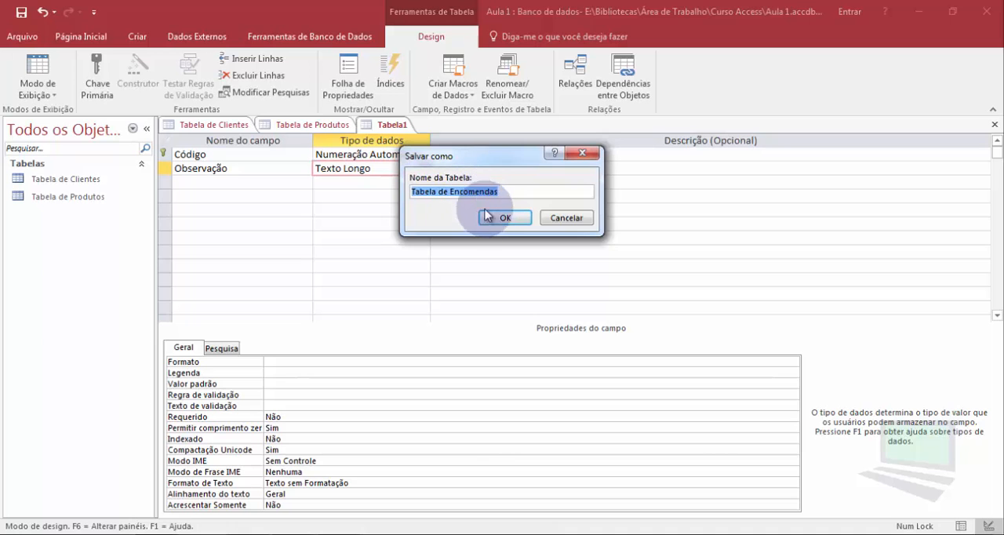
pyautogui.click(504, 217)
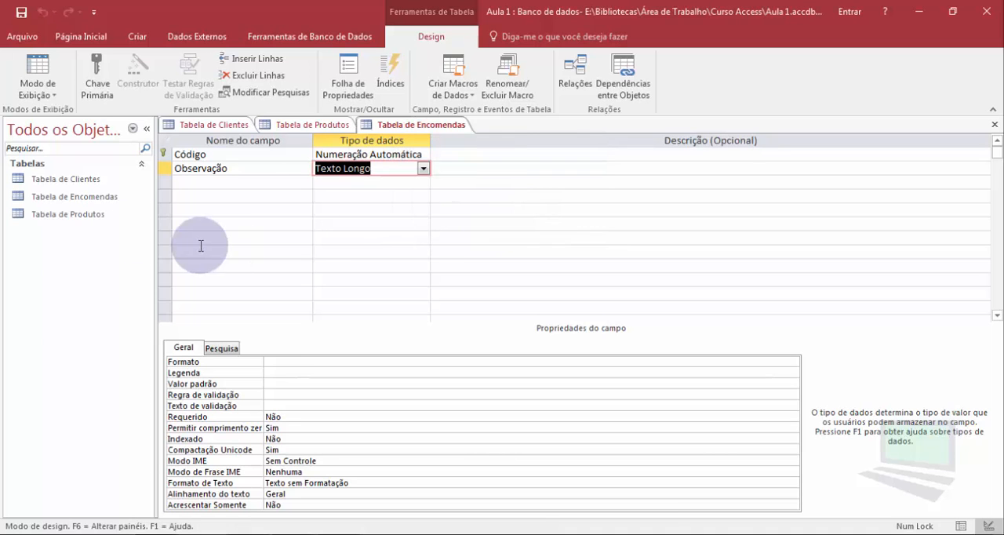